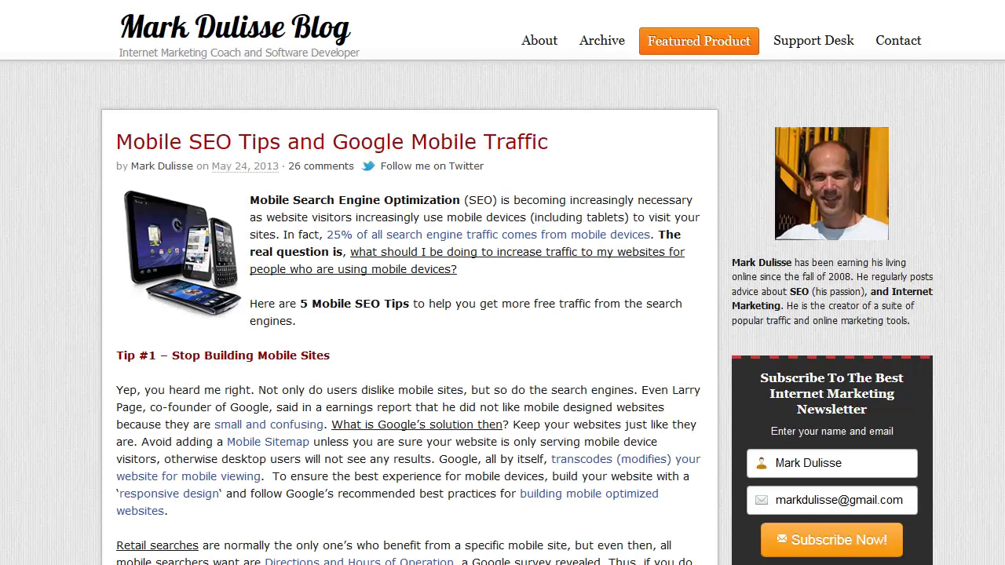
Look through the Mobile SEO Tips blog post down to its last tip and back up to the first
scroll(503, 315, down, 1)
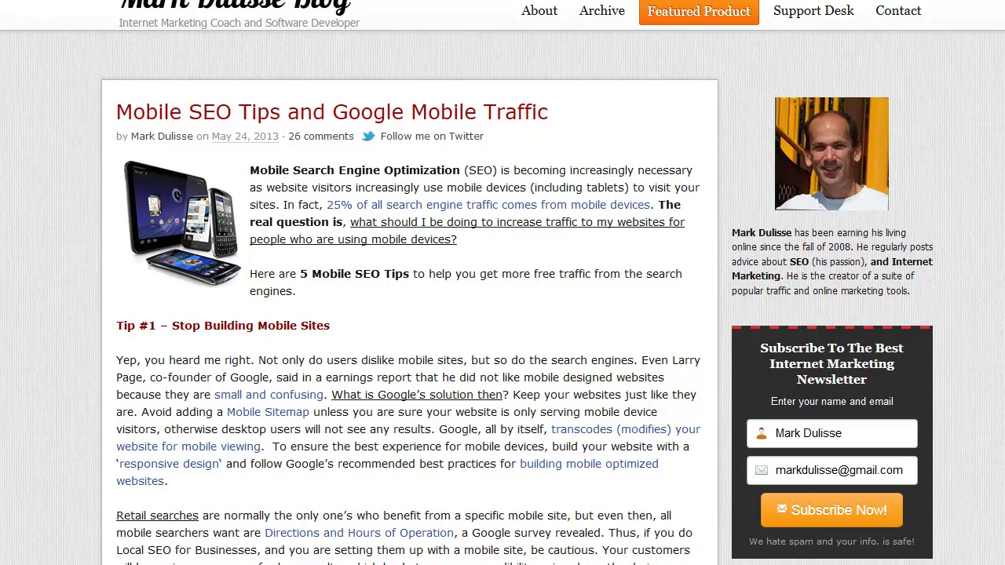
scroll(408, 314, down, 20)
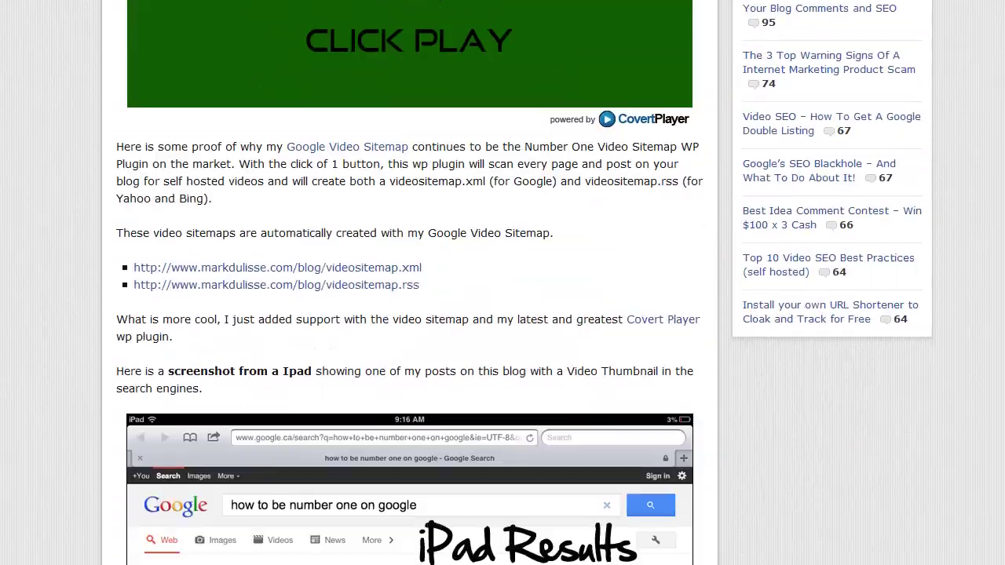
scroll(409, 283, down, 20)
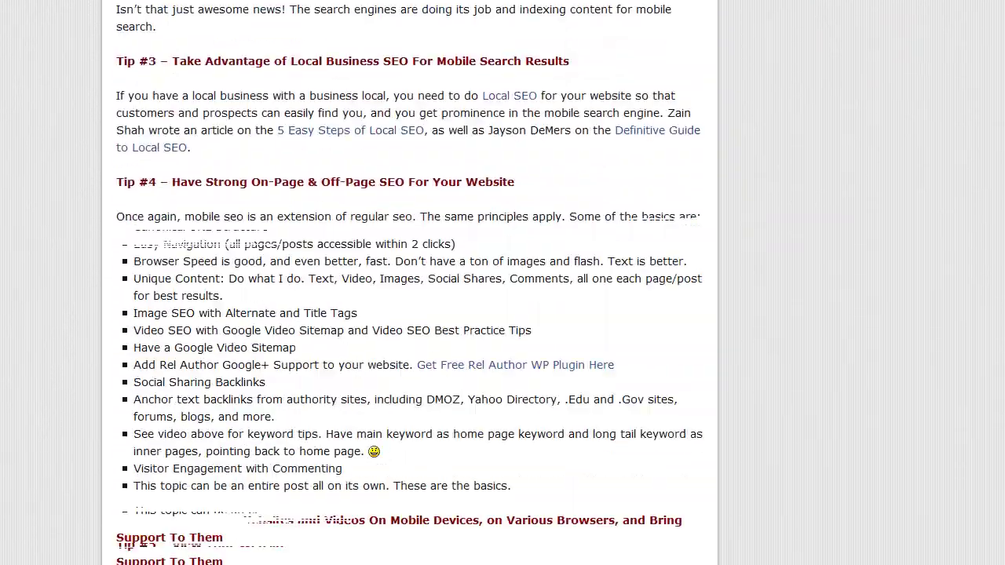
scroll(410, 282, up, 1)
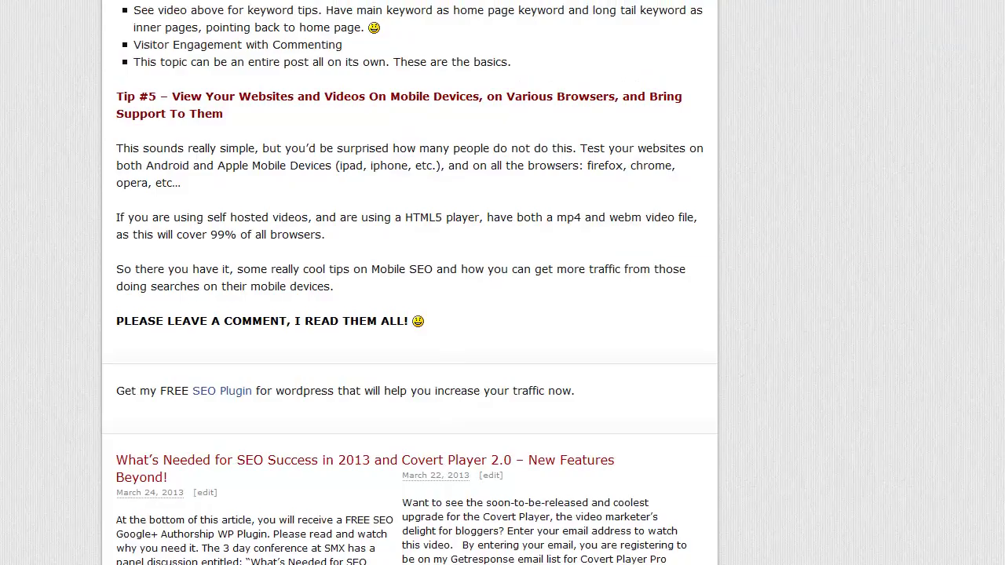
scroll(410, 283, up, 20)
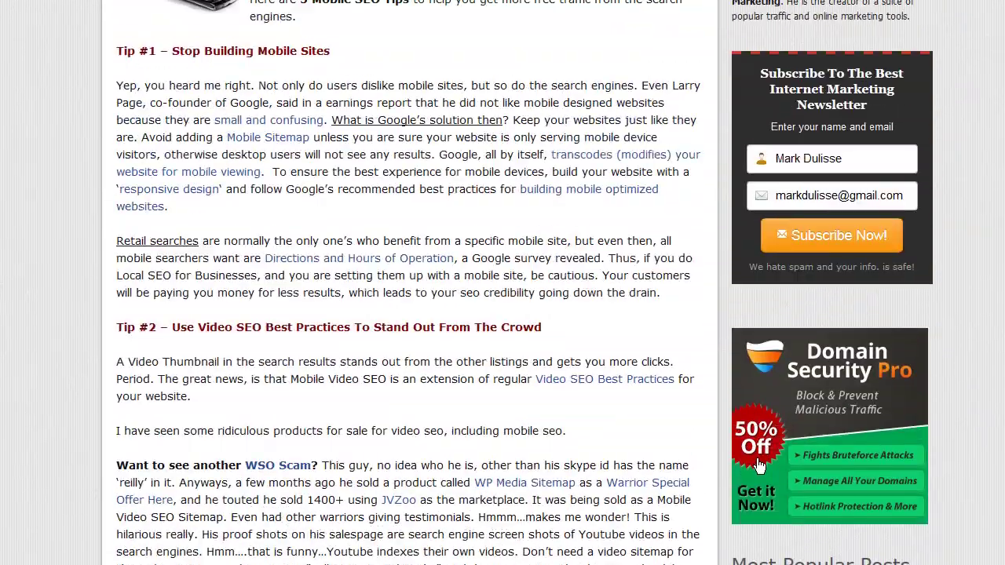
scroll(502, 283, up, 2)
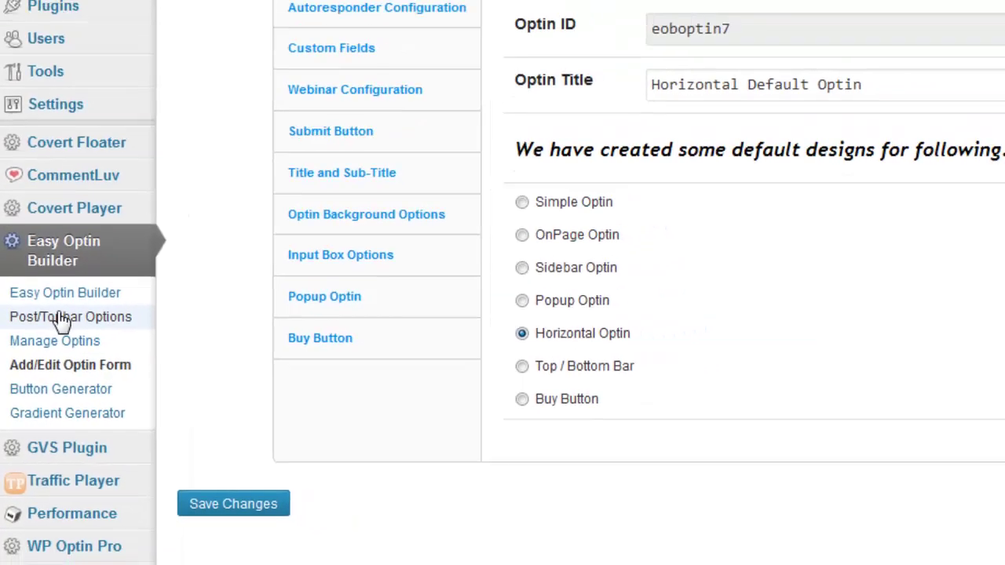
Open the Post/Topbar Options and set Horizontal Default Optin - eoboptin7 to show at the start of all posts
click(75, 296)
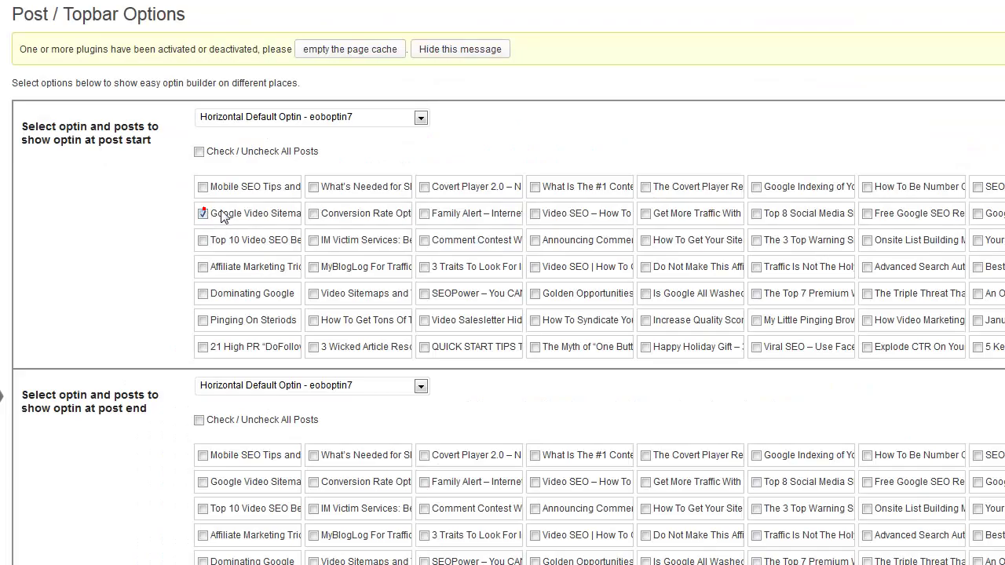
click(202, 212)
click(313, 214)
click(313, 214)
click(203, 213)
click(198, 153)
click(198, 153)
click(198, 152)
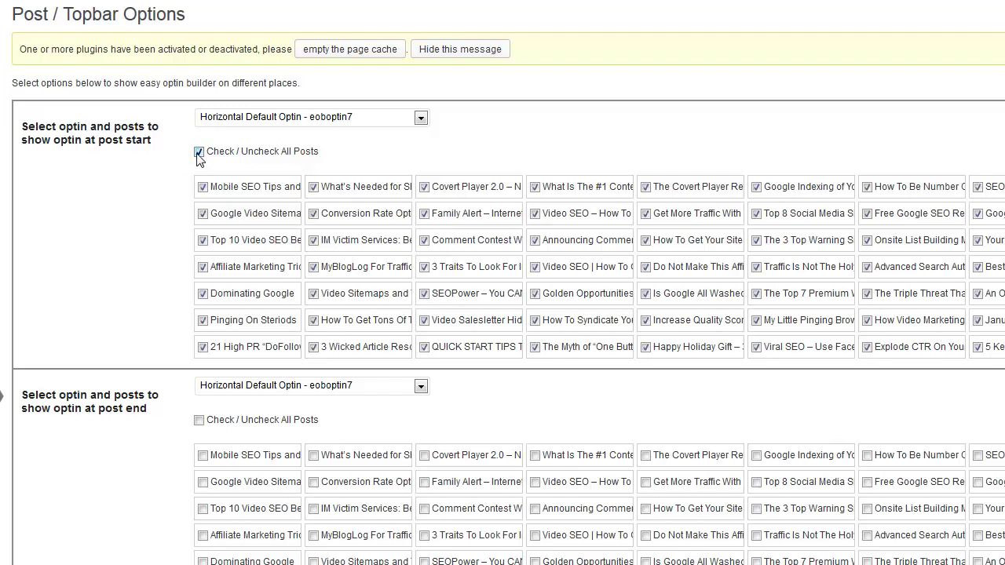
click(282, 117)
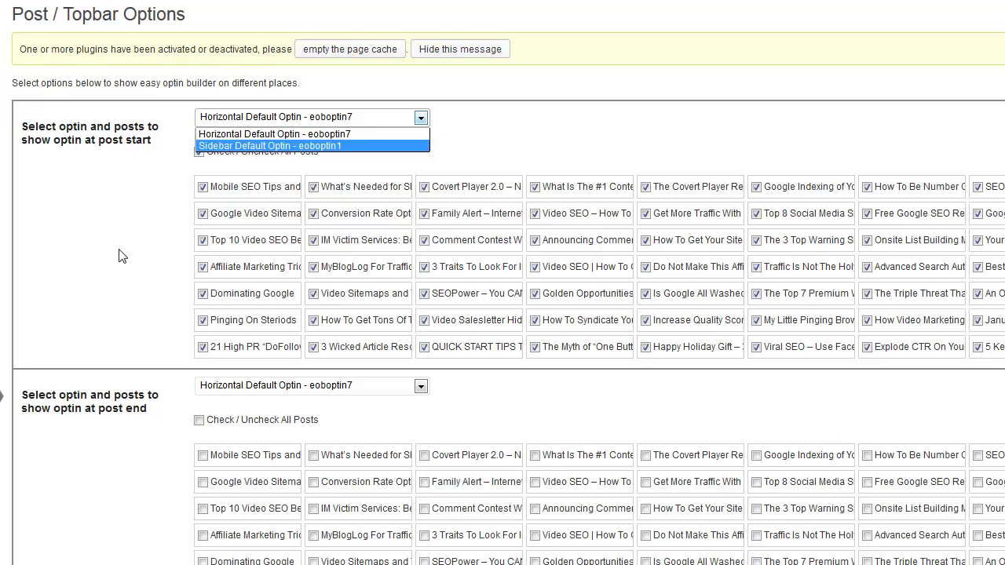
click(266, 134)
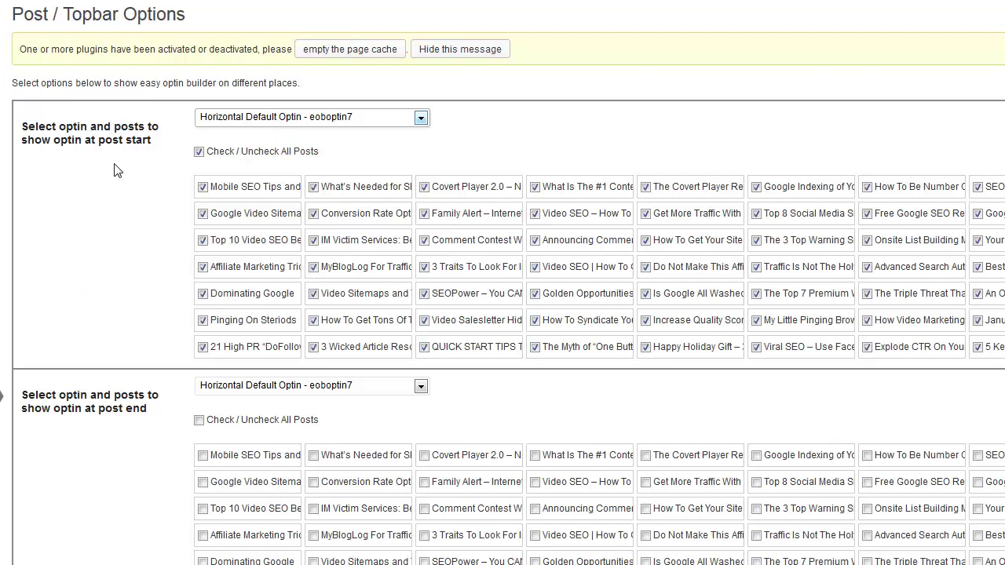
Examine the optin and post or page choices offered for post start, post end, page start and page end
scroll(131, 155, down, 3)
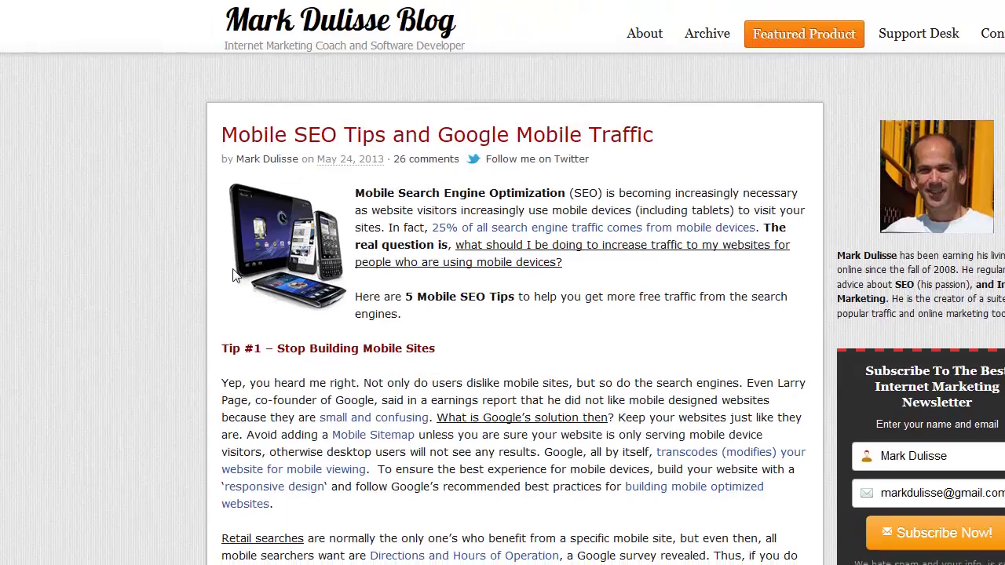
scroll(233, 285, down, 9)
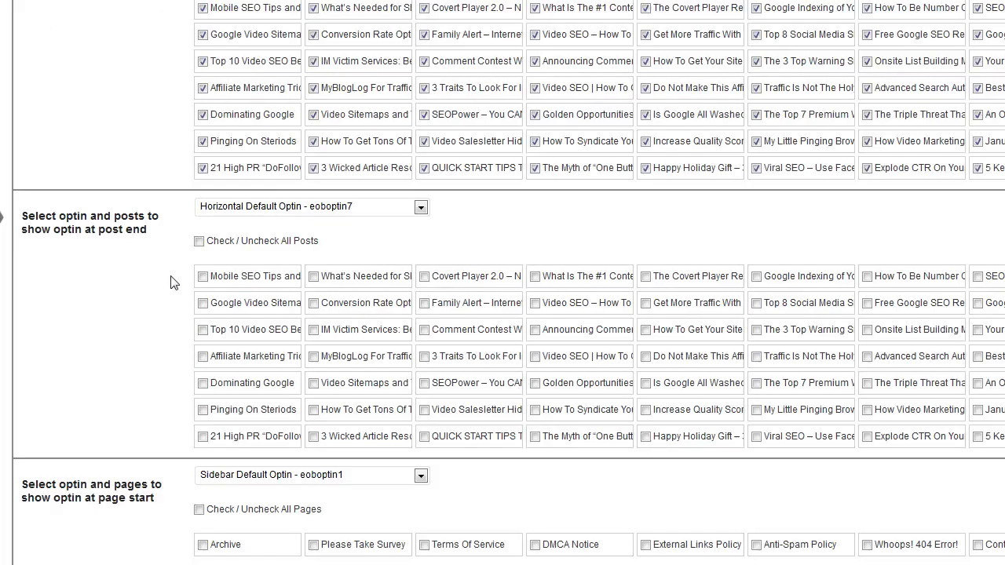
scroll(176, 283, down, 3)
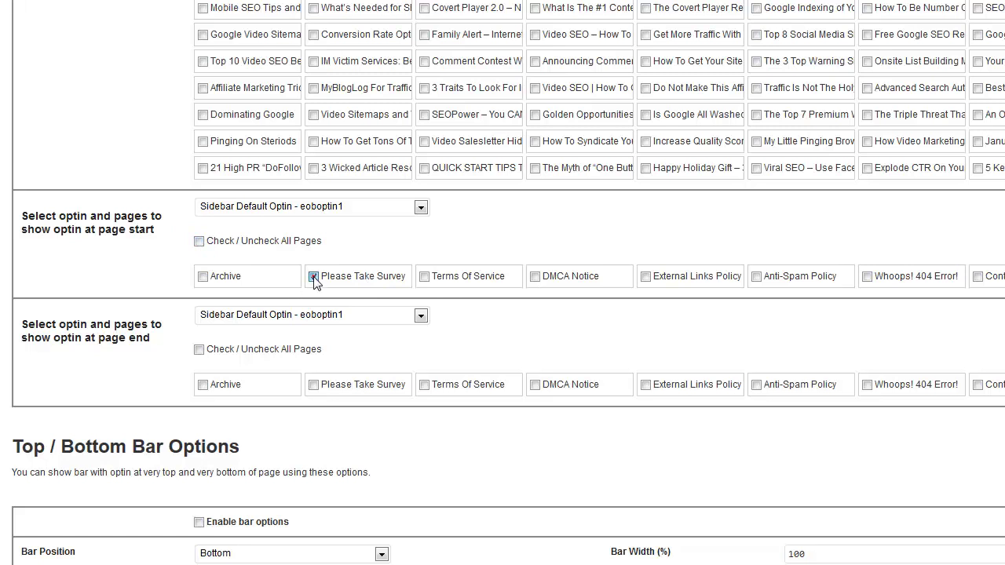
click(283, 209)
click(283, 211)
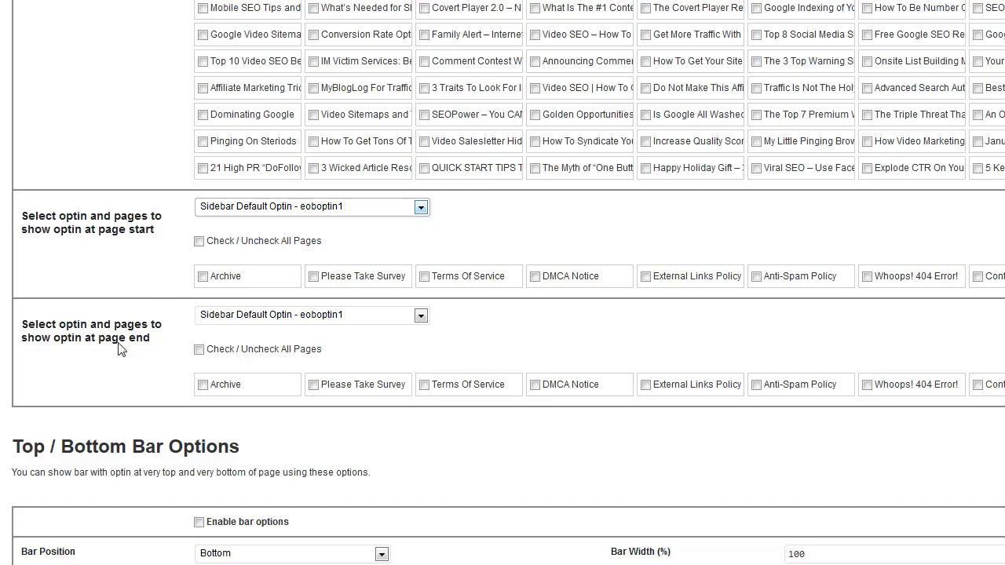
scroll(157, 322, up, 1)
scroll(157, 322, up, 5)
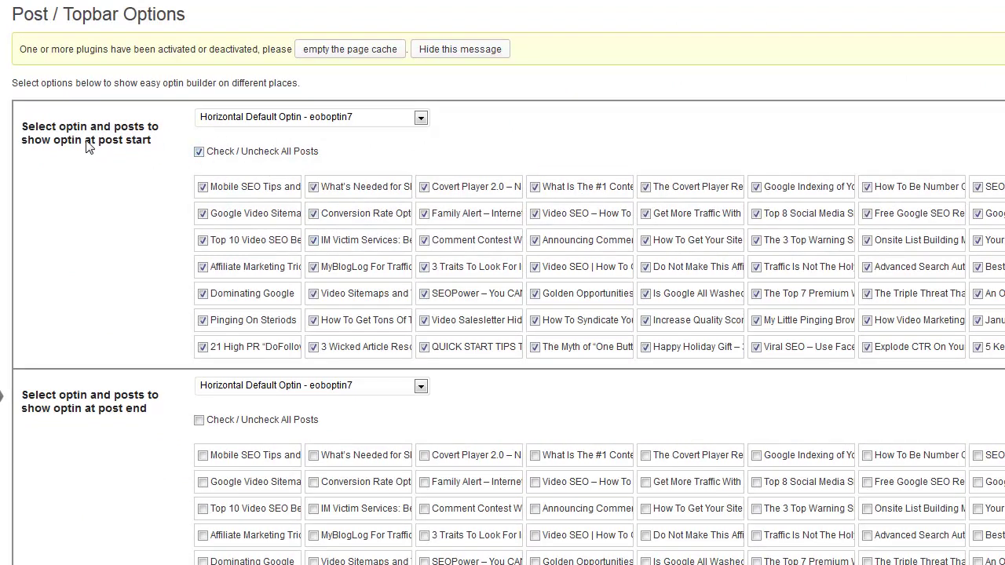
drag(97, 141, 139, 144)
click(139, 143)
click(232, 118)
click(227, 135)
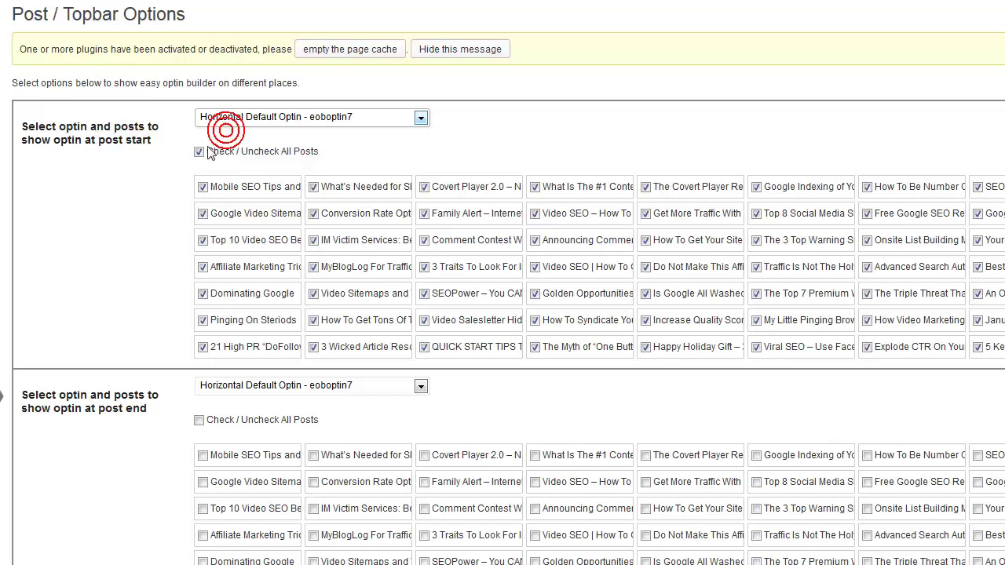
Save the settings of the Post / Topbar Options page
scroll(155, 207, down, 7)
scroll(154, 208, down, 1)
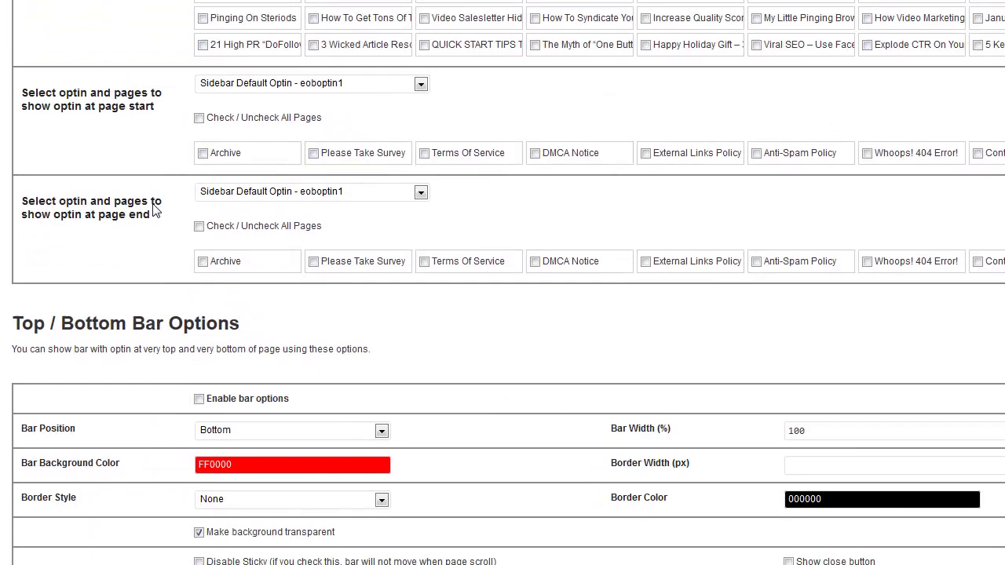
scroll(508, 283, down, 1)
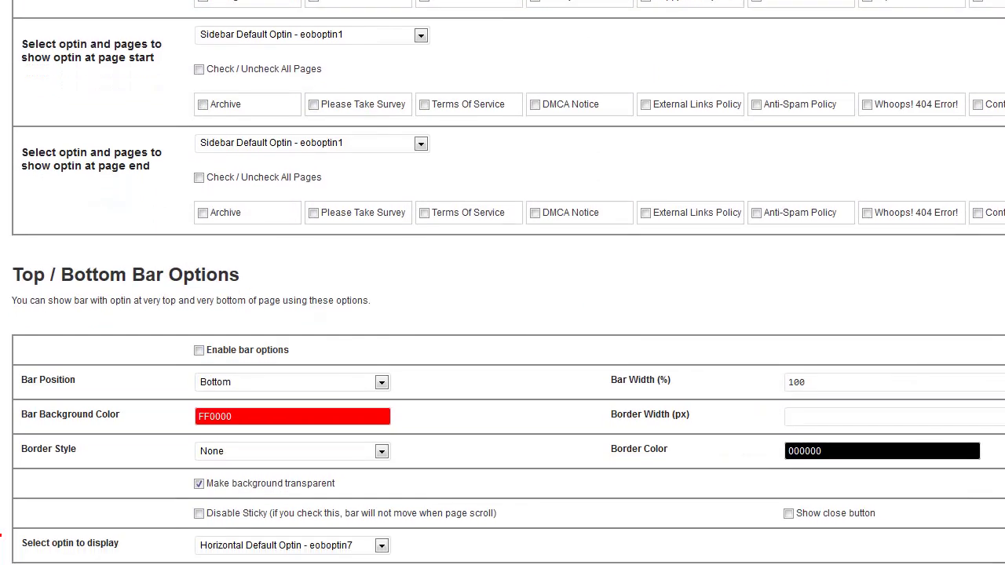
click(40, 551)
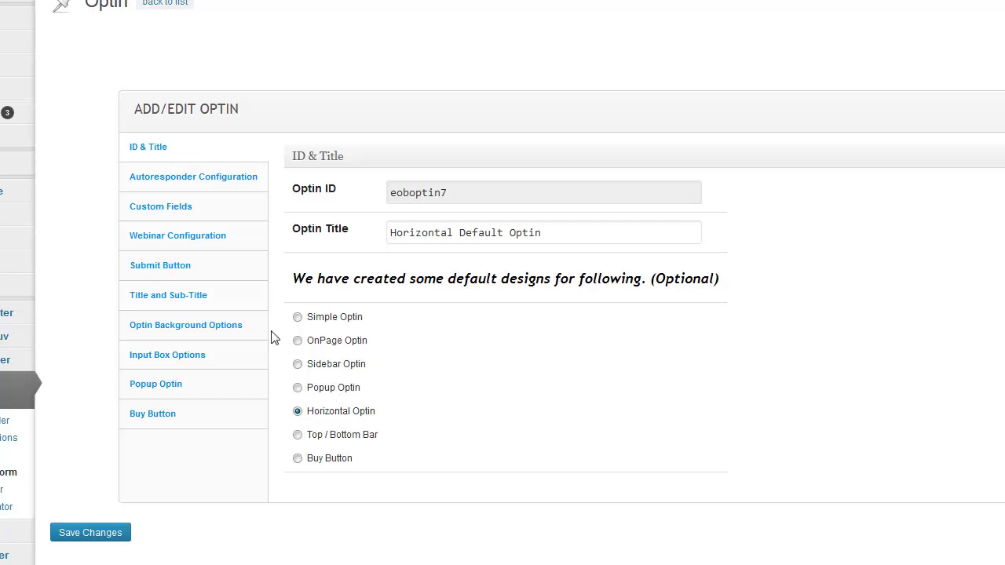
Set the box width of the Horizontal Default Optin to 710 px in its background options
click(179, 326)
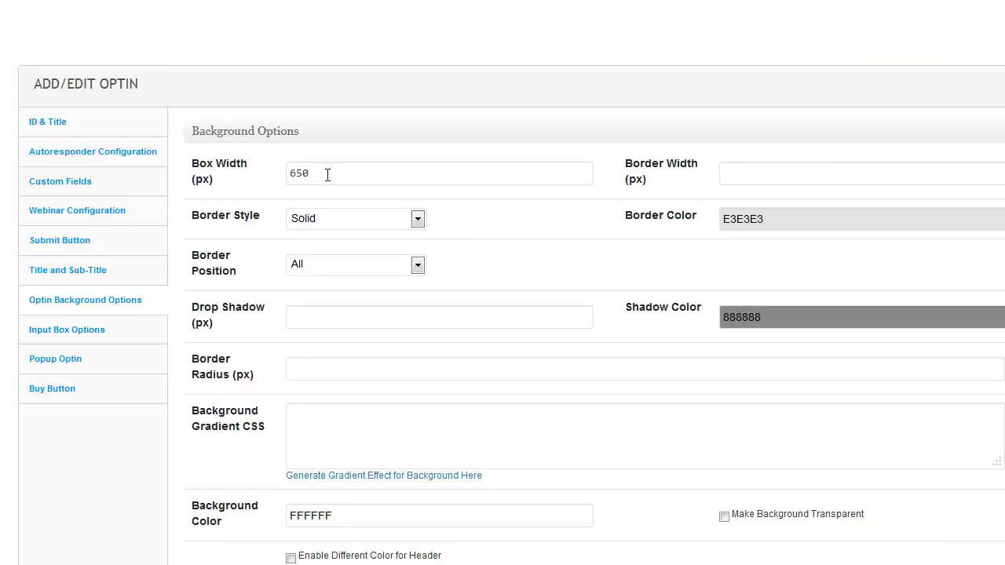
double_click(327, 174)
text(7)
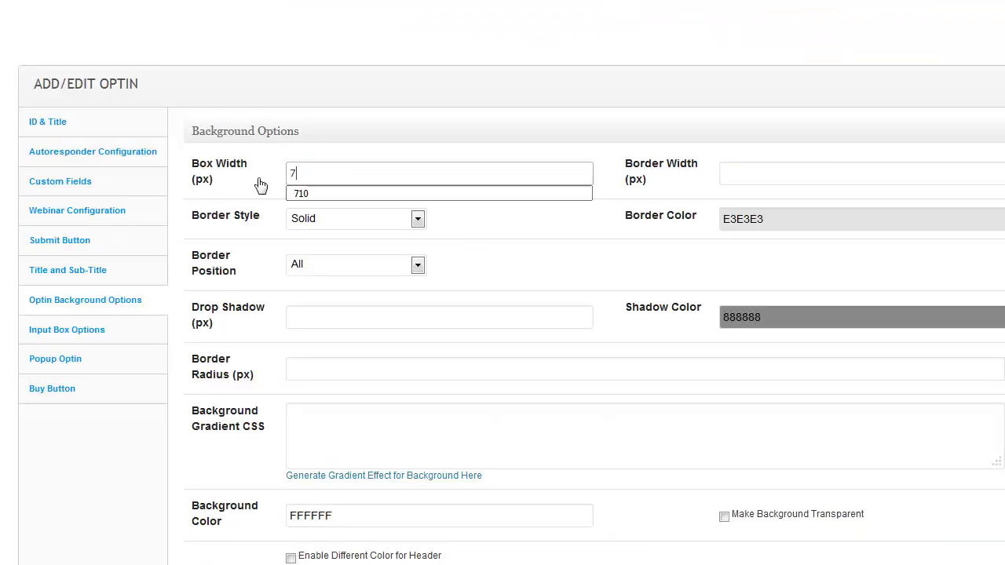
text(2)
key(BackSpace)
text(10)
click(503, 222)
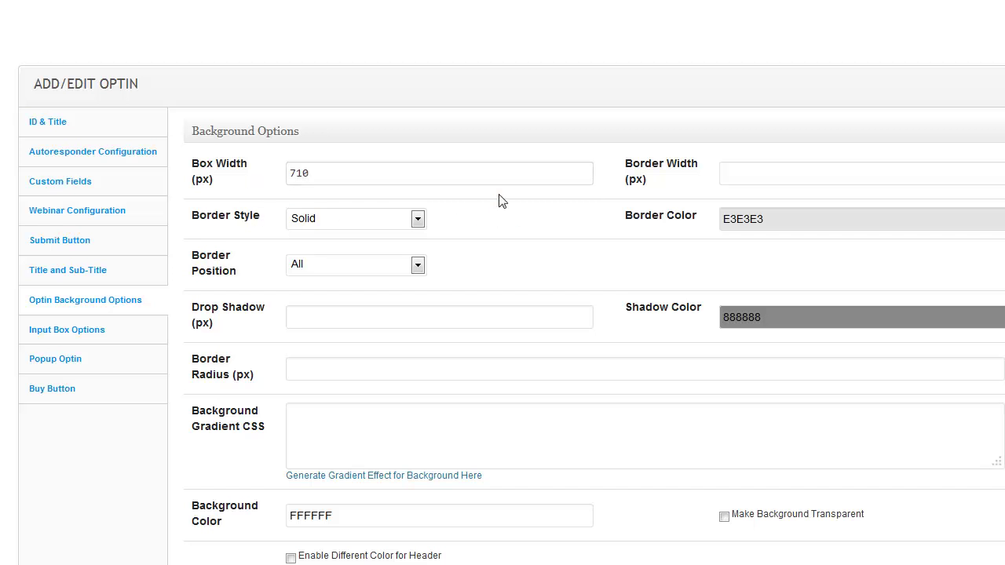
Change the optin's background color to the gray BDBDBD
scroll(581, 319, down, 1)
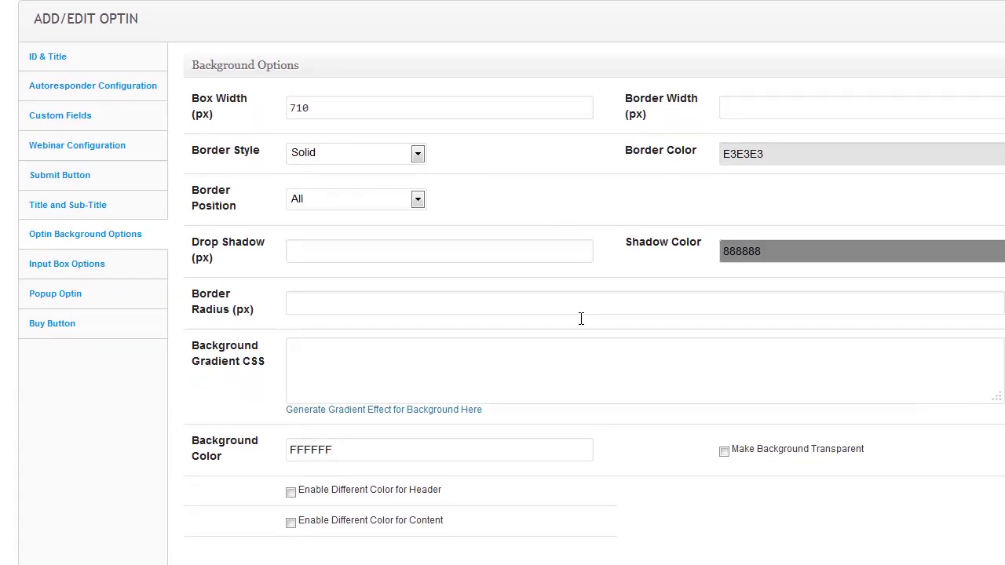
click(364, 454)
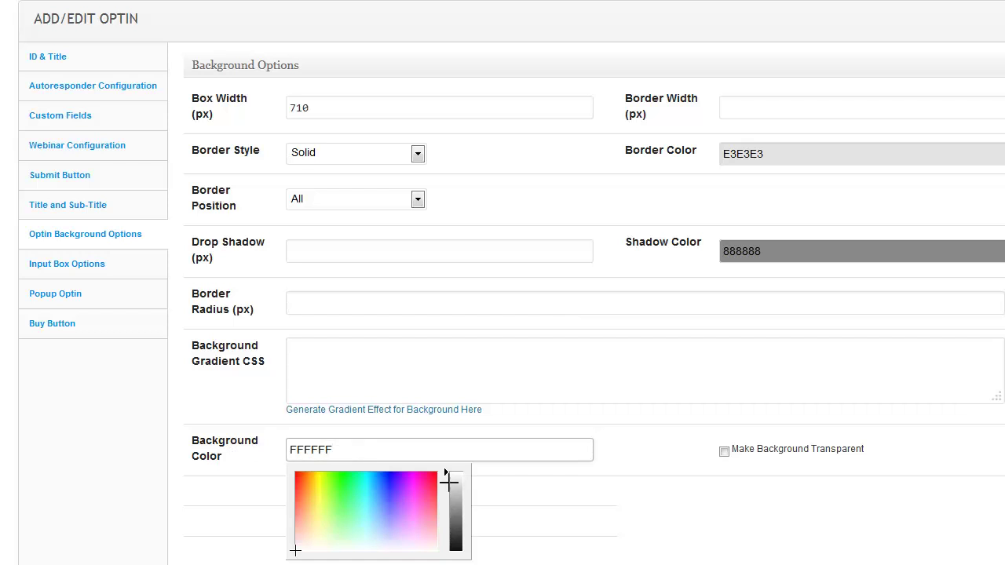
drag(446, 475, 449, 498)
click(514, 480)
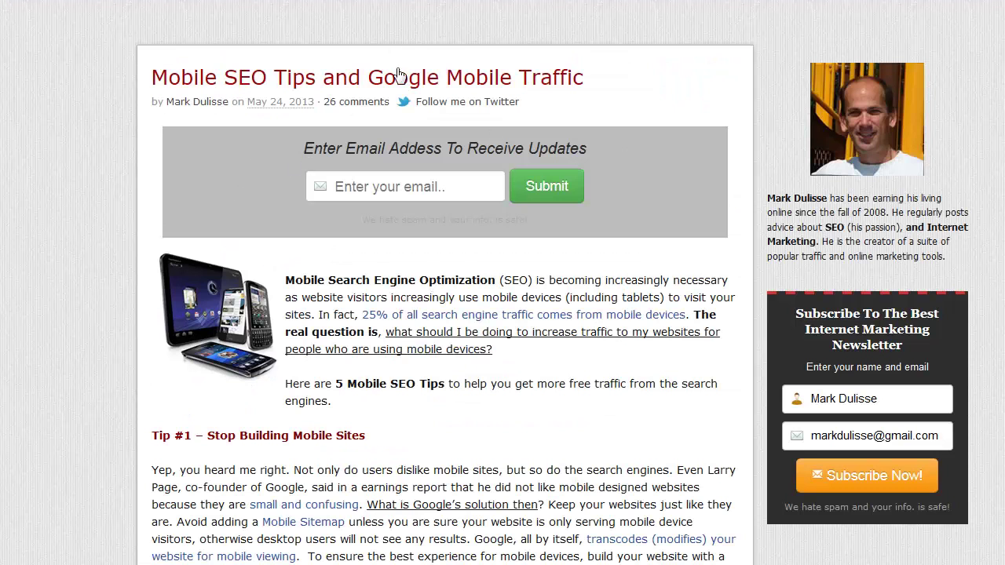
Check the spam message on the blog's optin form and set its color to white, FFFFFF, in the autoresponder configuration
drag(534, 221, 354, 228)
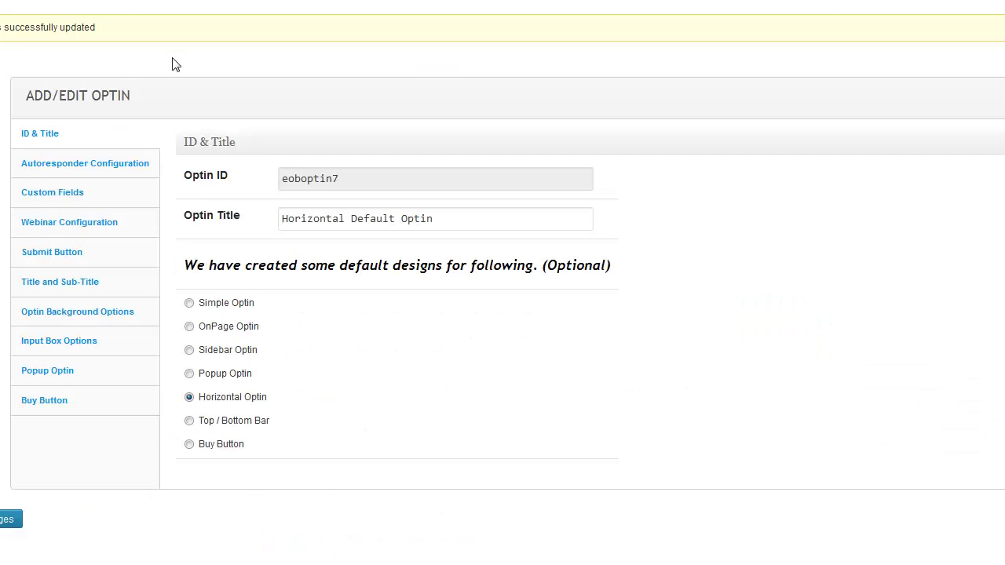
click(96, 171)
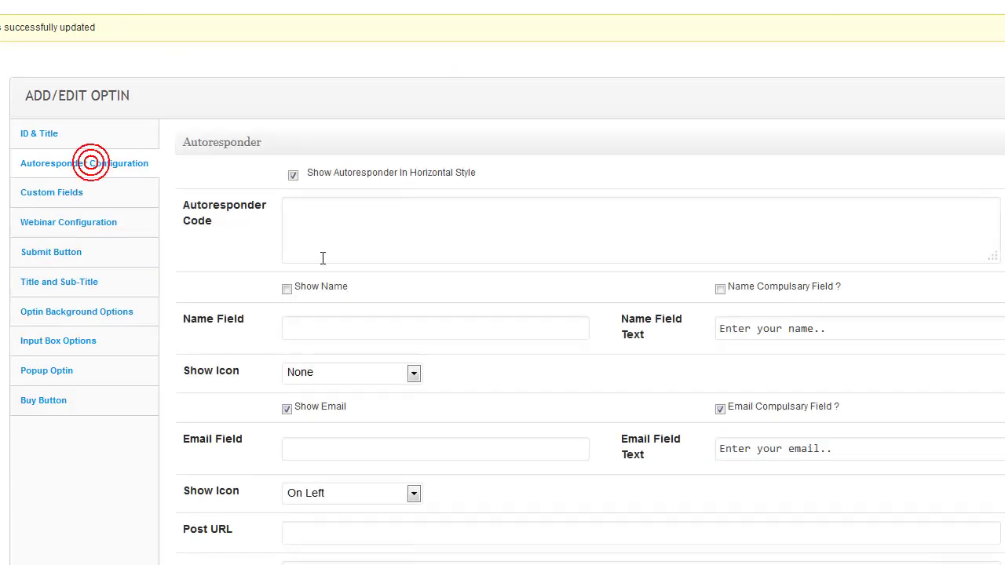
scroll(371, 313, down, 3)
click(351, 470)
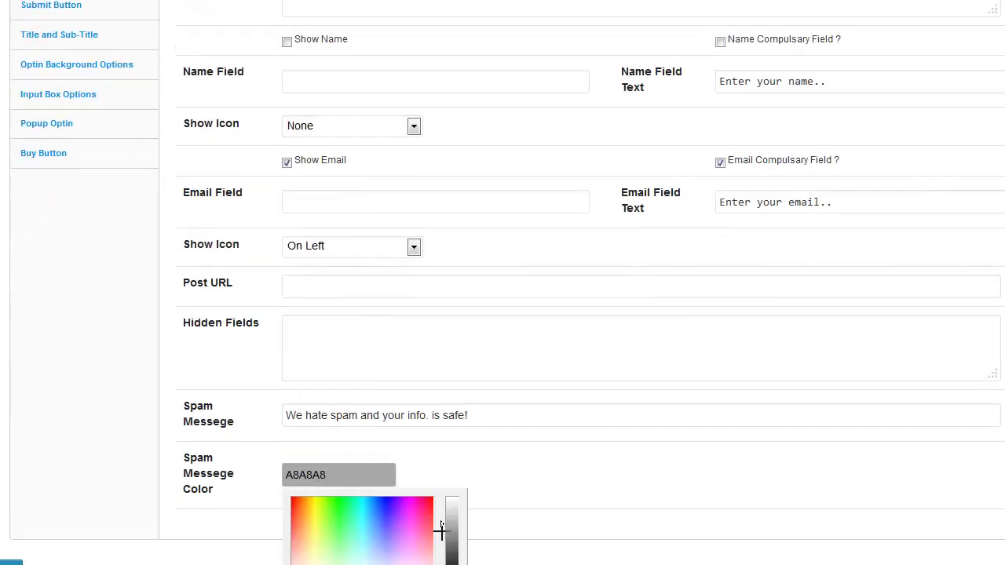
drag(445, 523, 443, 497)
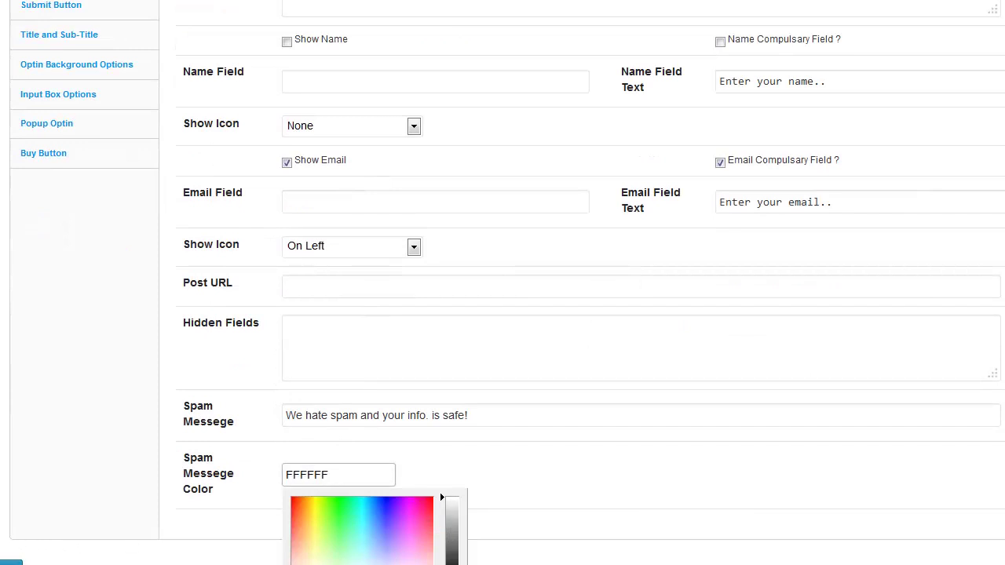
click(79, 281)
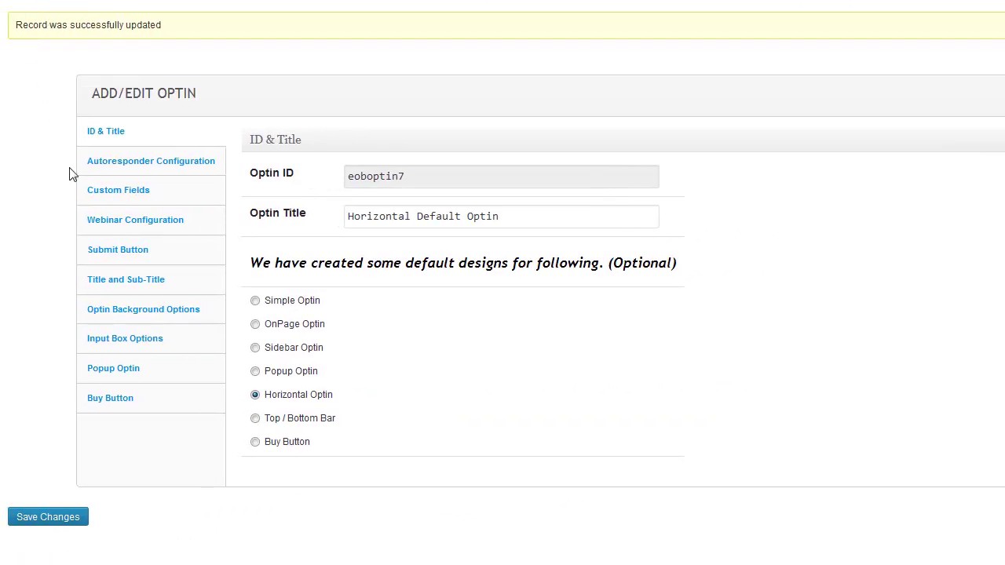
Give the optin box a 2 px border in the near-black color 0F0F0F
click(135, 311)
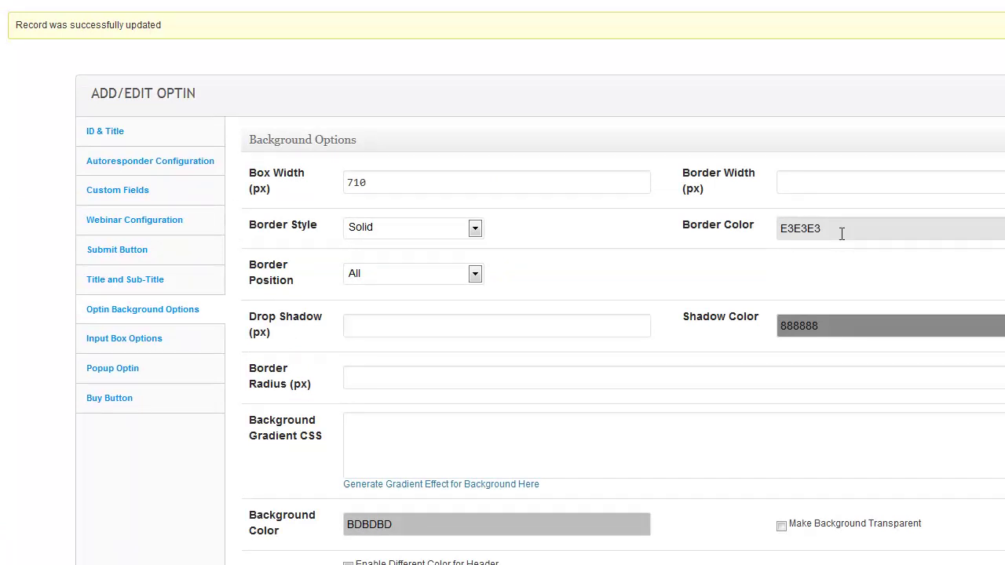
click(823, 193)
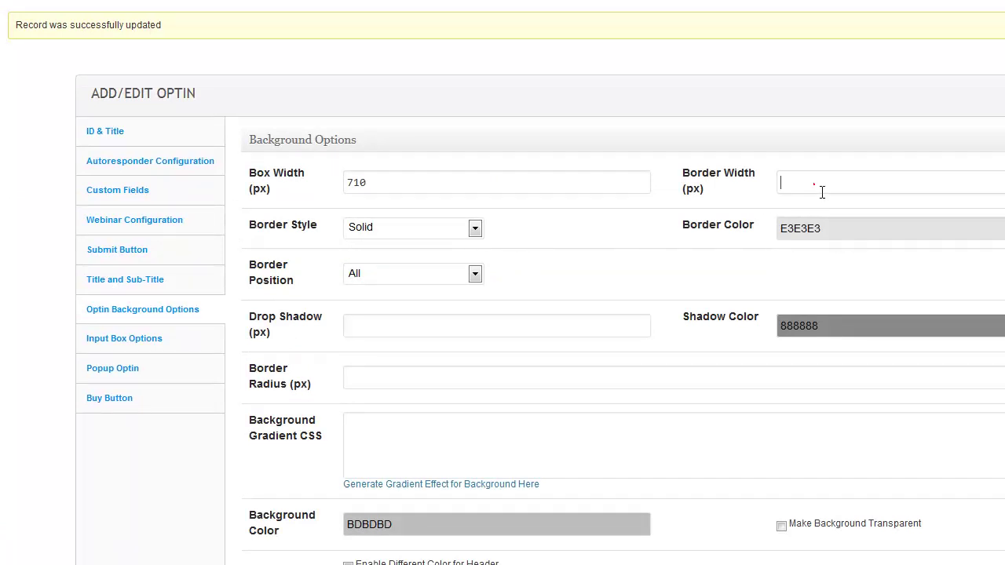
text(2)
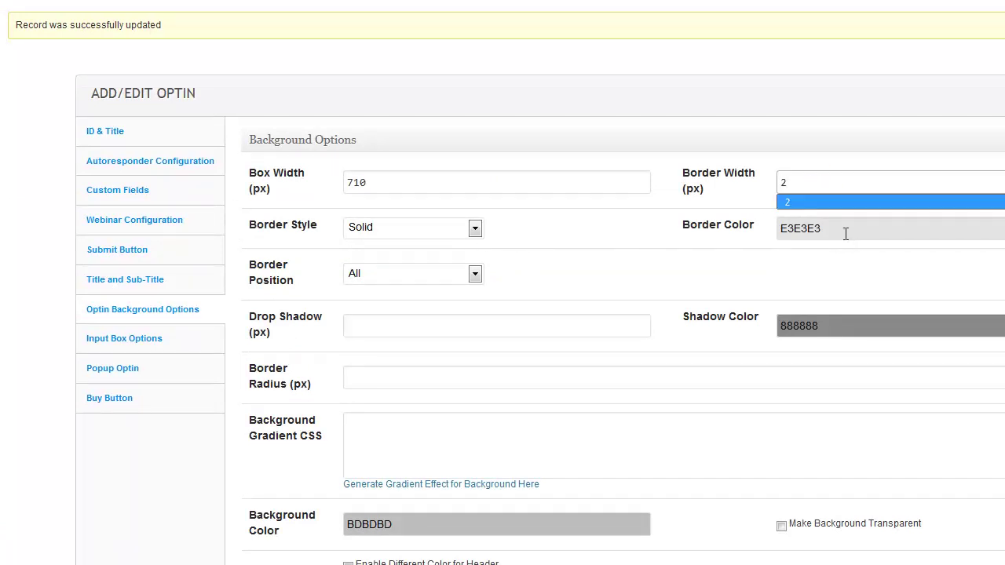
click(835, 228)
drag(940, 265, 943, 328)
click(671, 295)
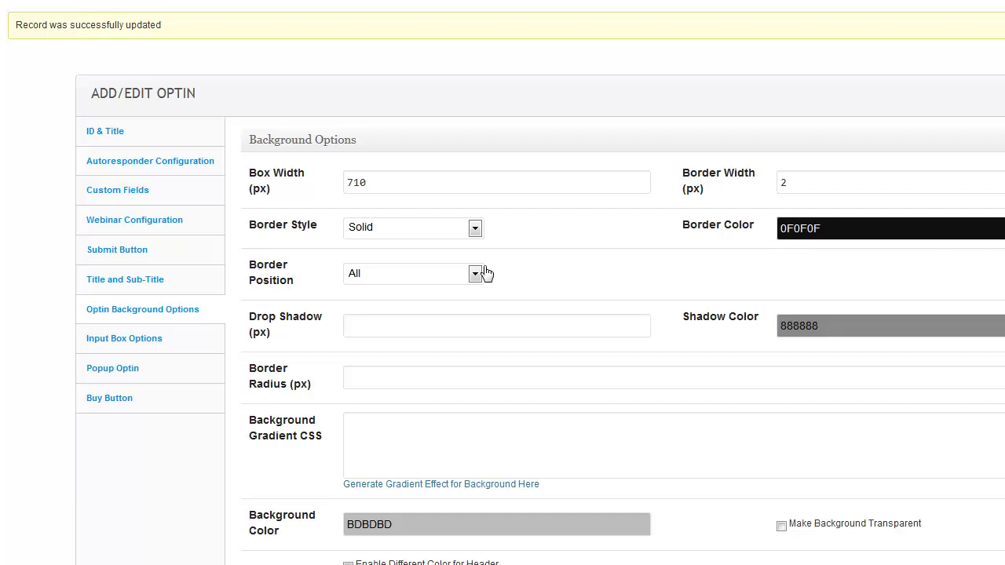
scroll(485, 272, down, 2)
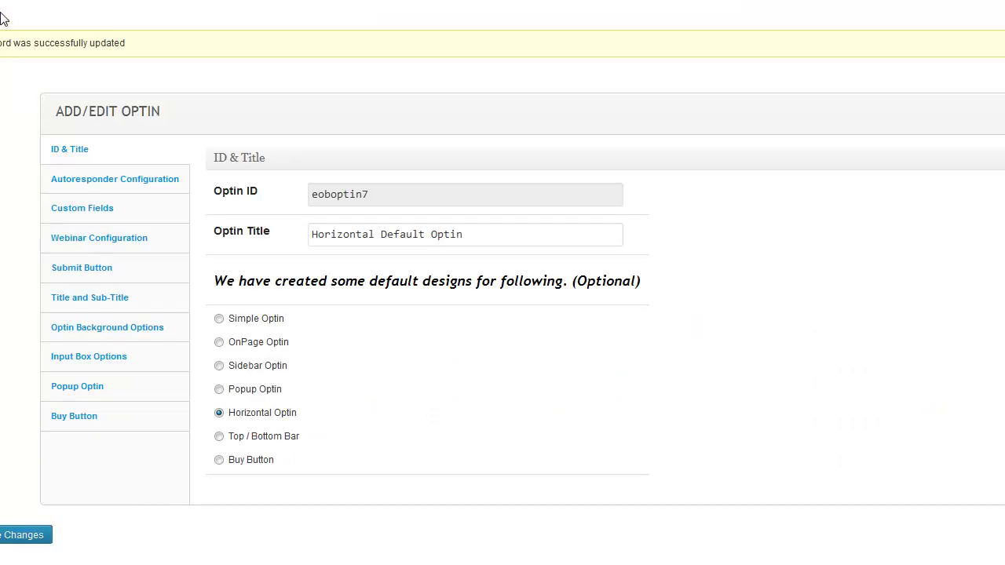
Change the optin's background color to the pale yellow FFFFCC in the optin background options
click(161, 311)
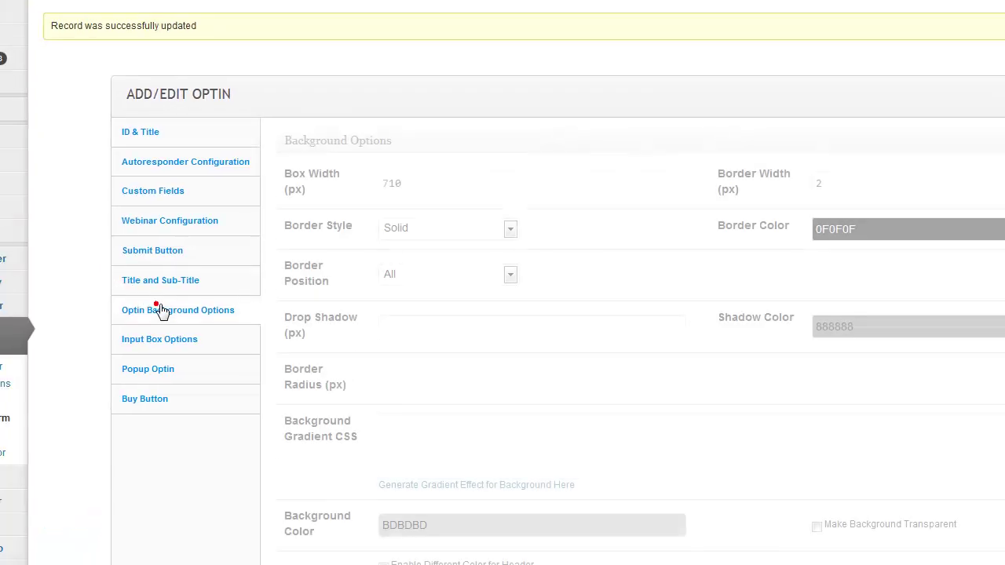
click(436, 526)
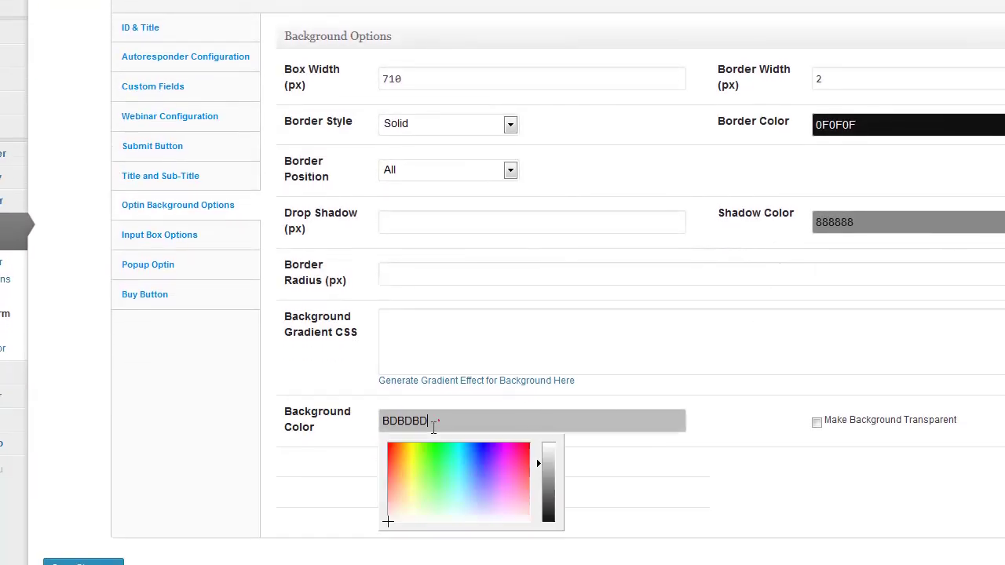
drag(433, 526, 317, 536)
text(FFF)
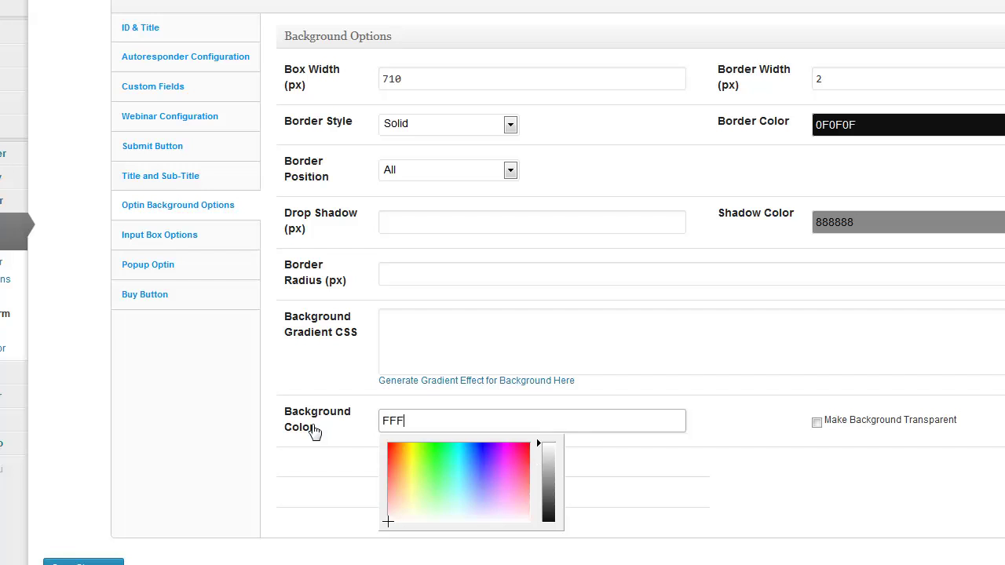
text(FCC)
key(ctrl+a)
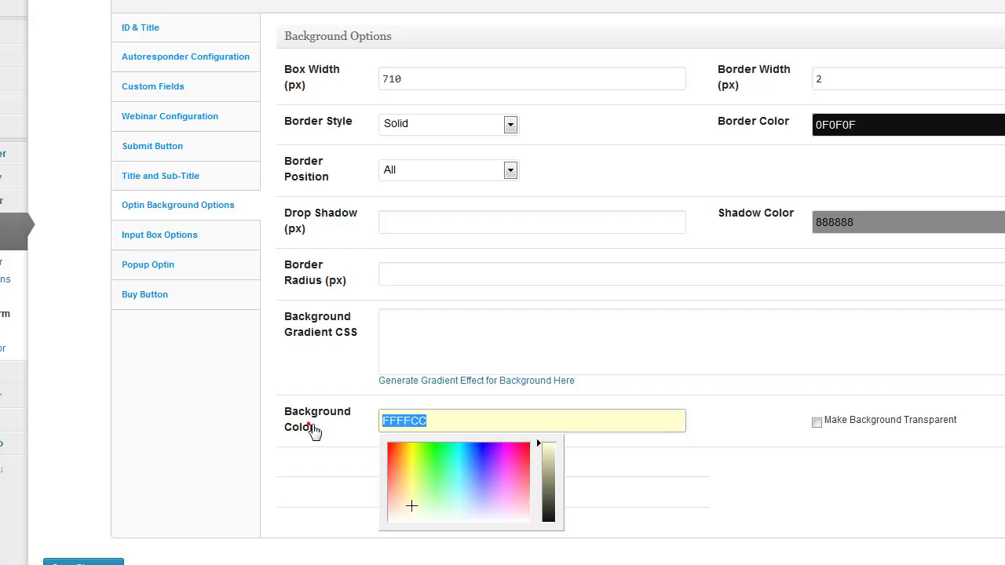
click(269, 428)
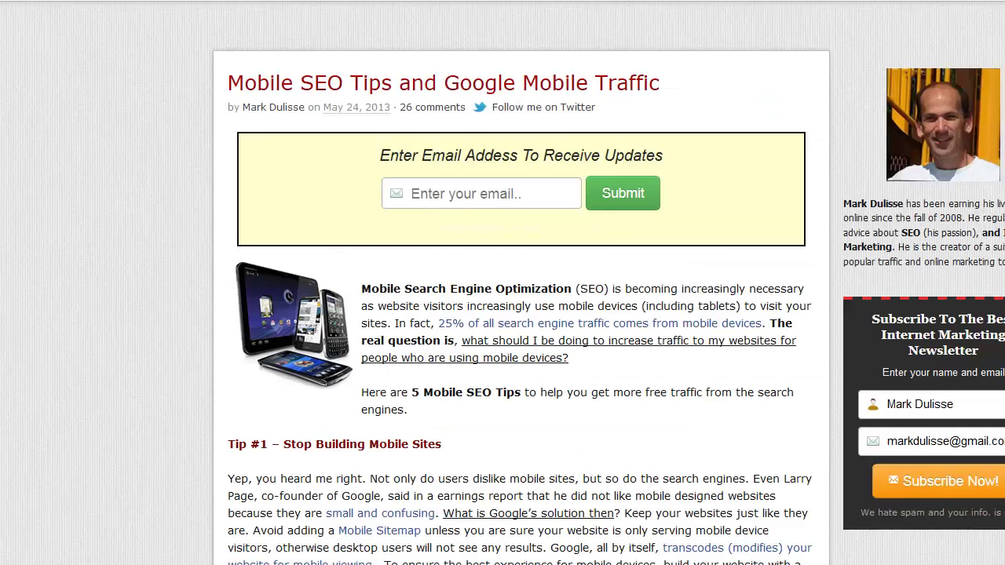
Check the spam message on the blog's optin form and set its color to the gray 999999 in the autoresponder configuration
drag(624, 228, 386, 228)
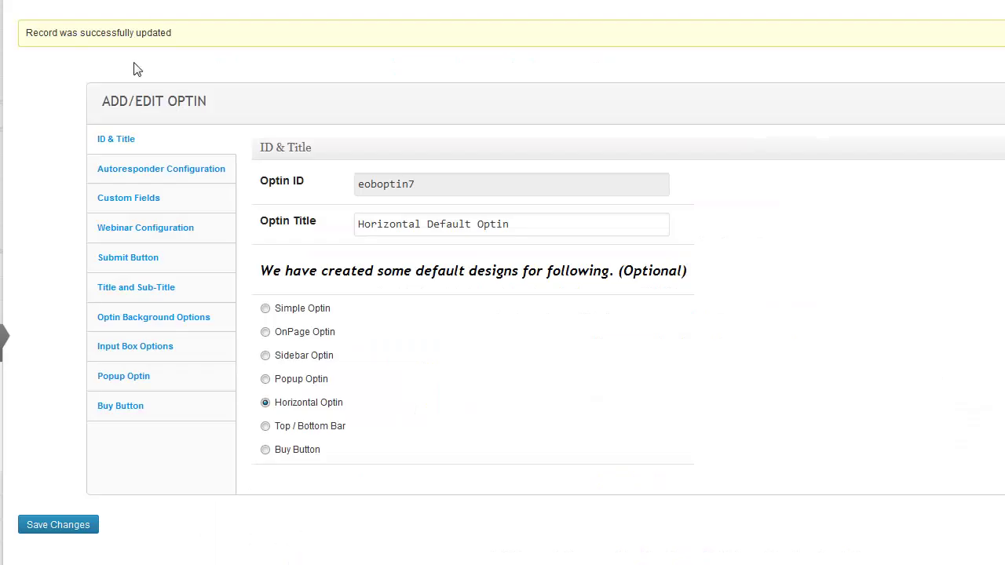
click(146, 173)
scroll(438, 424, down, 2)
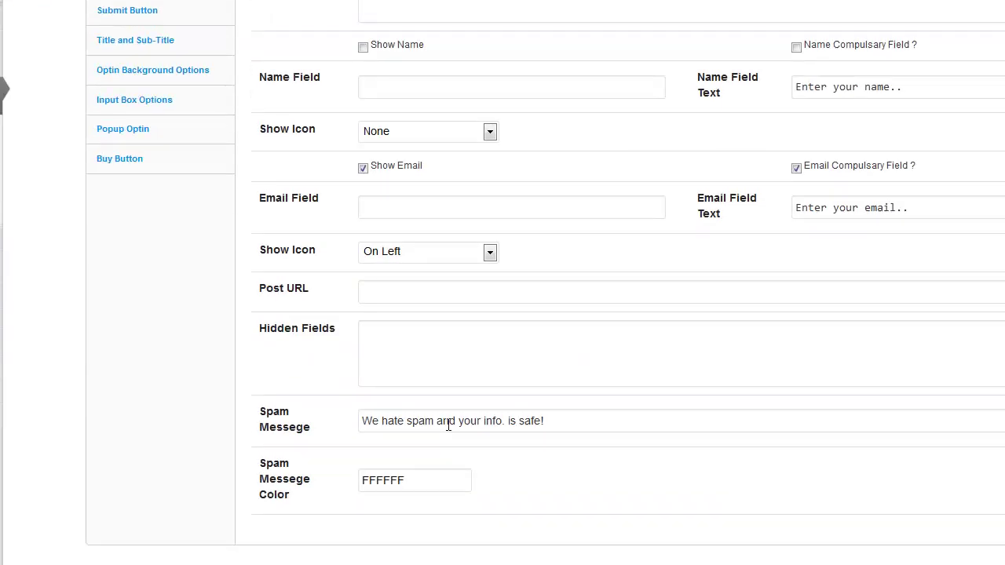
click(434, 483)
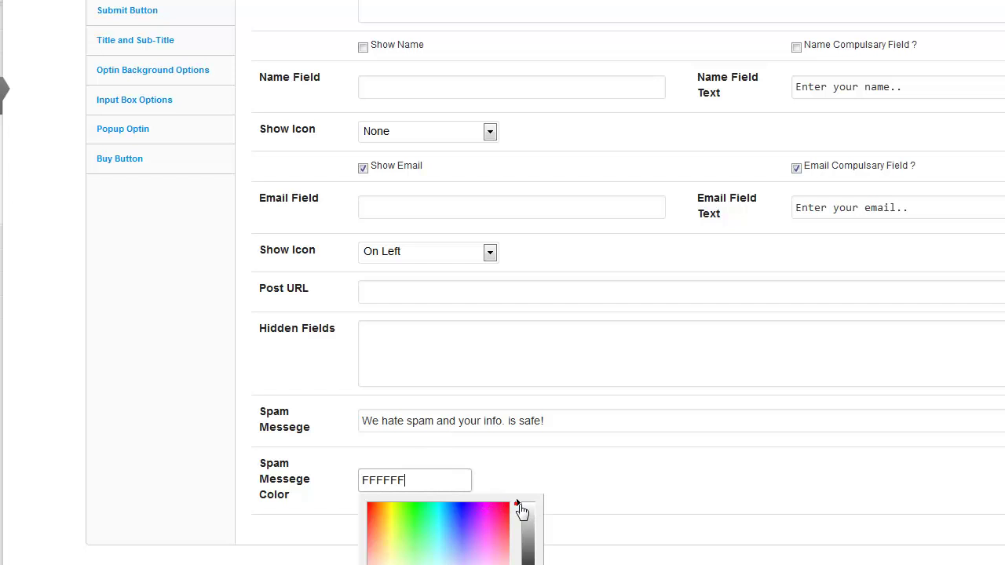
drag(524, 514, 523, 534)
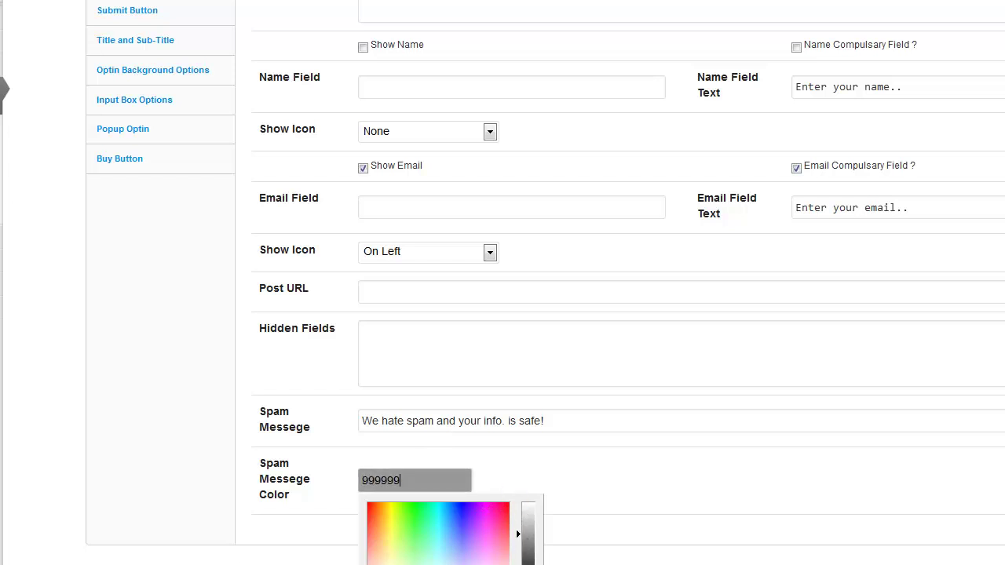
click(274, 146)
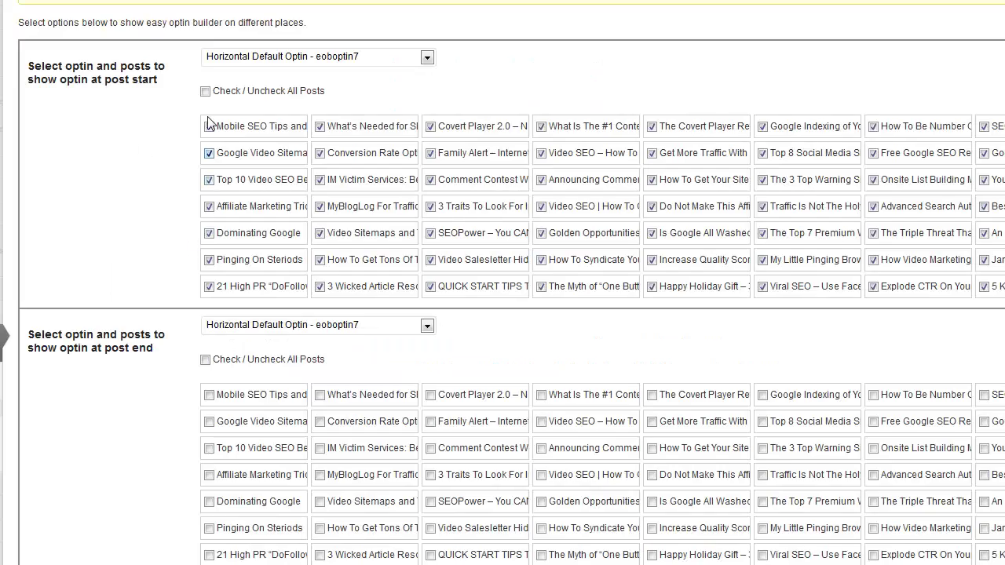
Remove the optin from the start of all posts and show the Horizontal Default Optin at the end of all posts instead
click(205, 93)
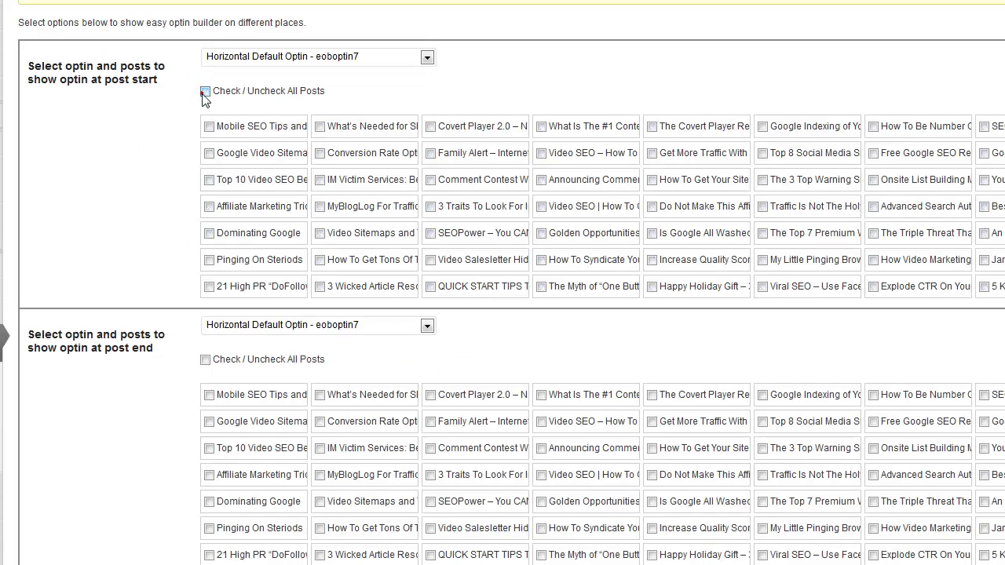
scroll(145, 212, down, 3)
scroll(149, 210, up, 1)
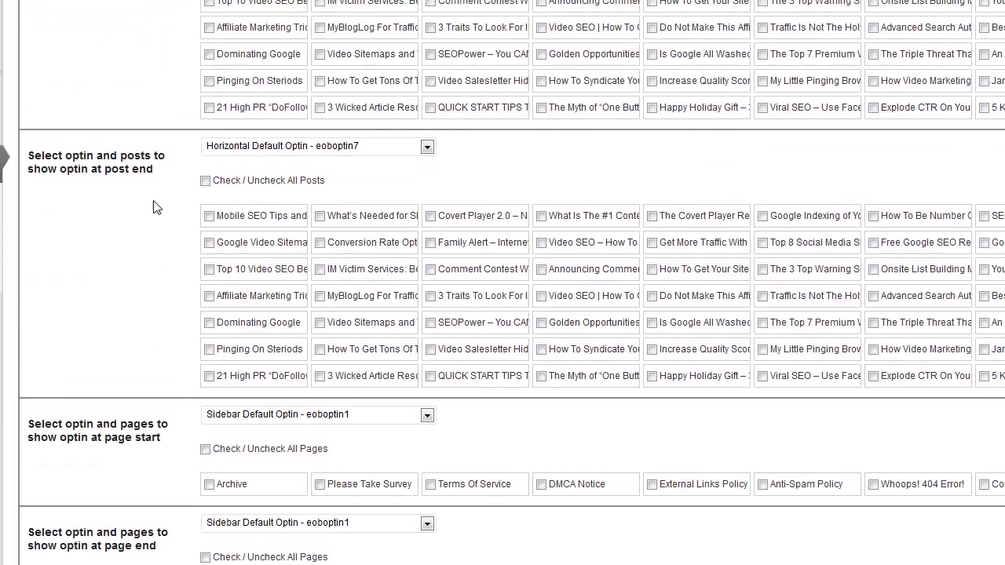
click(251, 147)
click(258, 165)
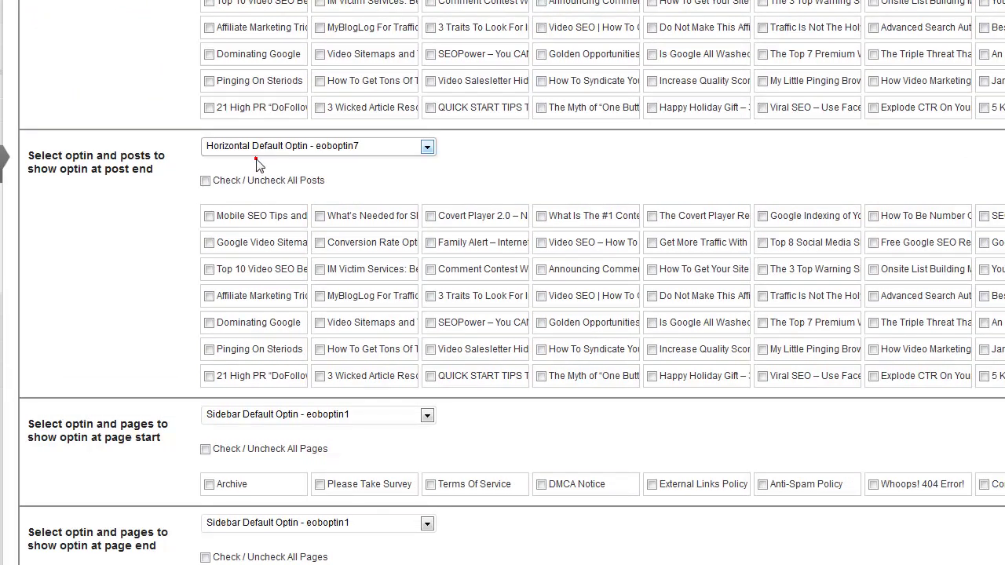
drag(156, 169, 111, 171)
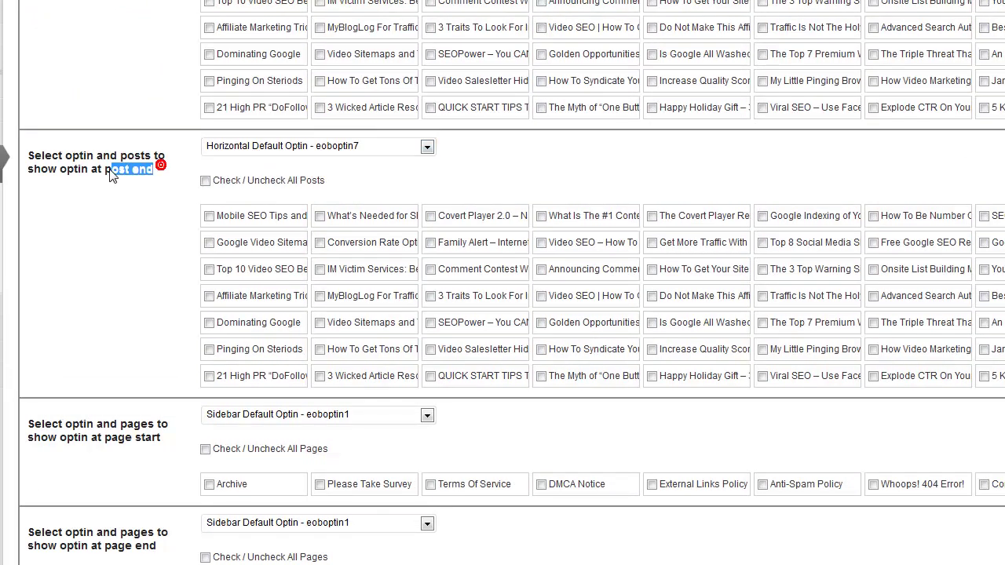
click(205, 181)
scroll(129, 291, down, 4)
scroll(130, 297, down, 2)
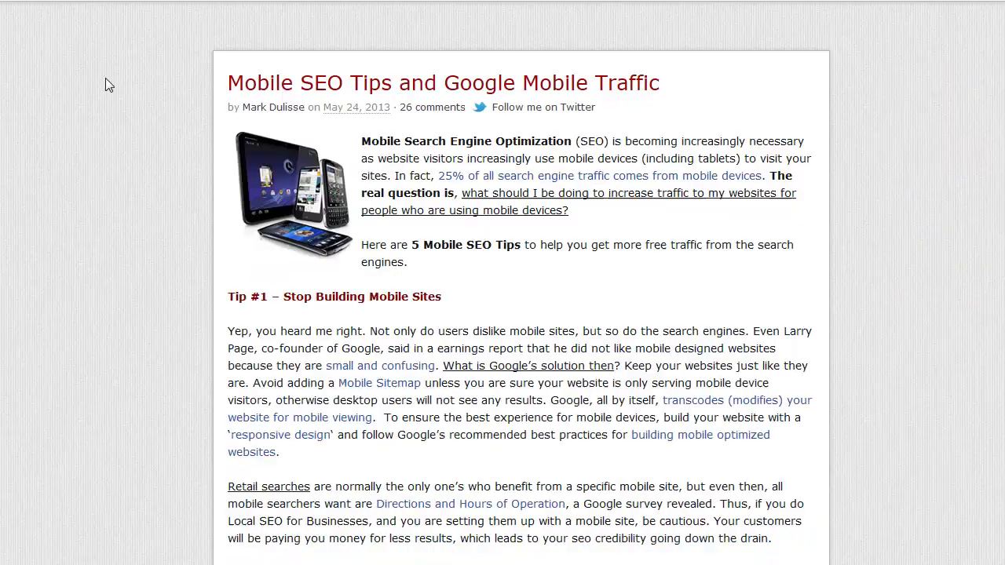
Examine the optin form at the end of the Mobile SEO Tips blog post, comparing its title with the email field
scroll(189, 117, down, 15)
scroll(156, 118, down, 20)
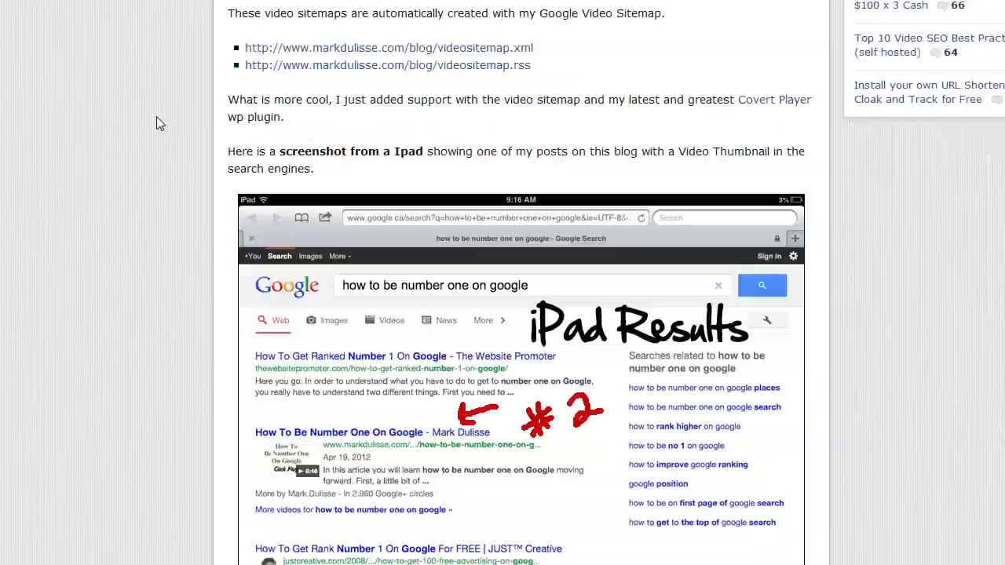
scroll(157, 124, down, 8)
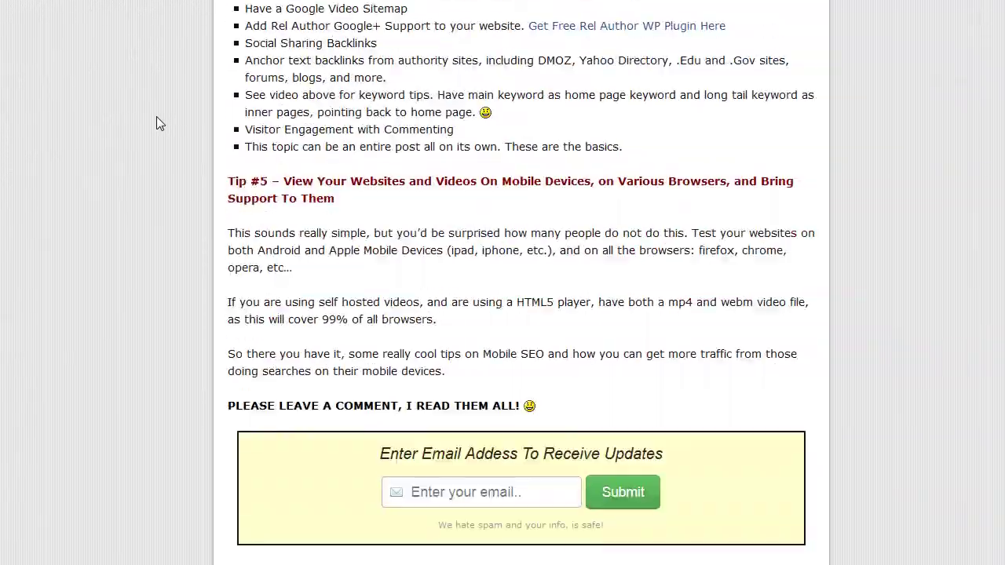
drag(354, 275, 471, 277)
click(444, 269)
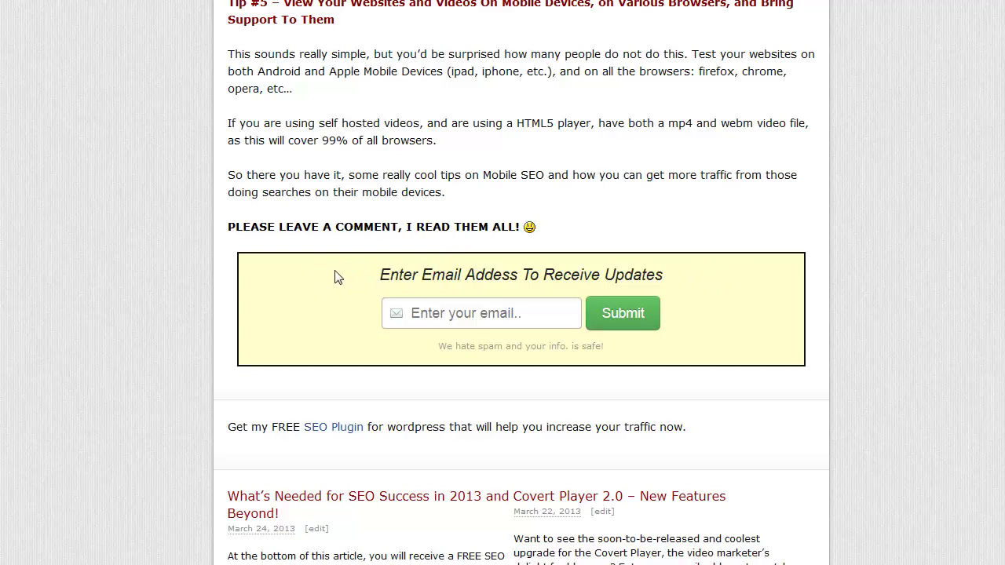
drag(338, 271, 669, 275)
click(668, 273)
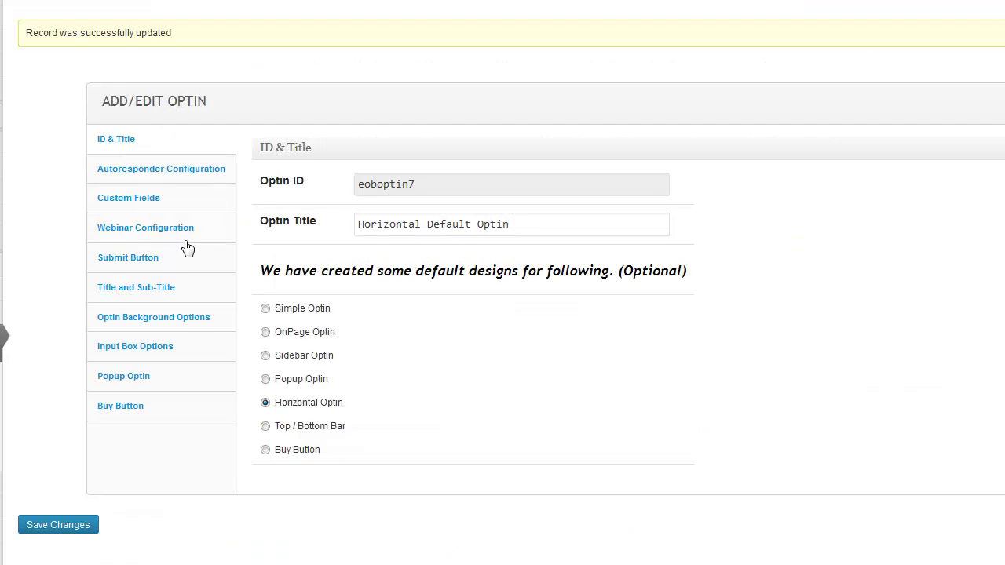
Set the input size of the optin's email box to XLarge and save the optin
click(150, 347)
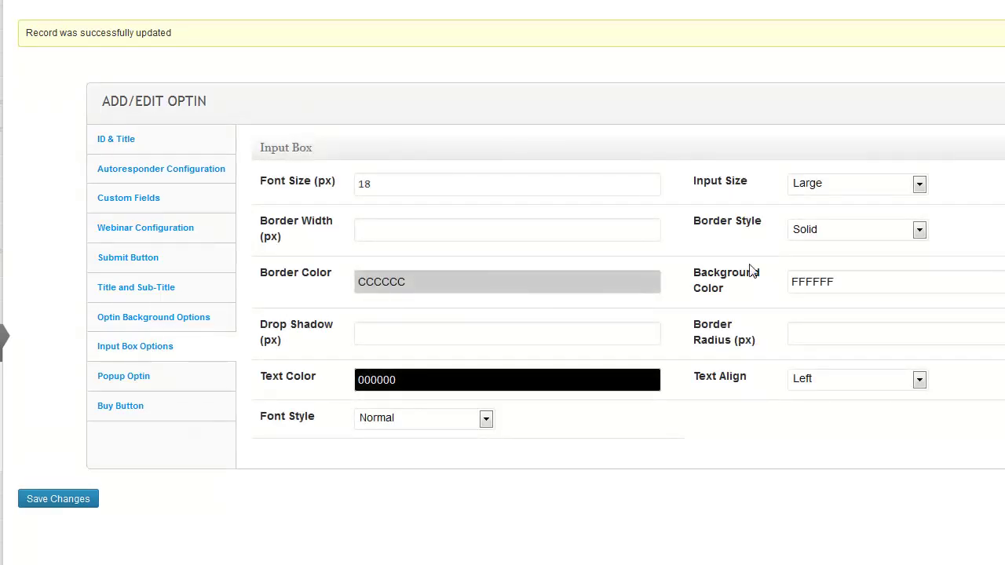
click(872, 183)
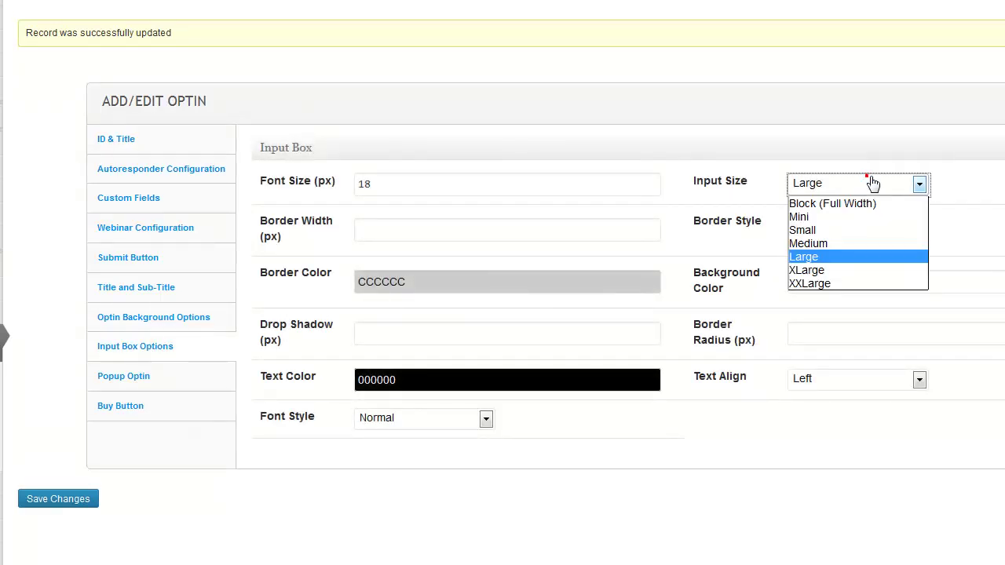
click(840, 270)
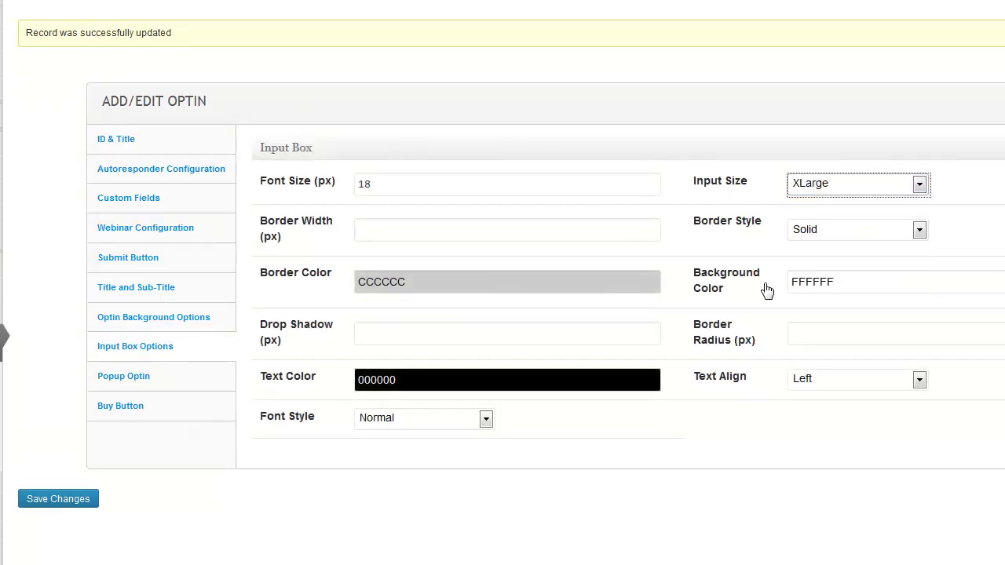
click(71, 503)
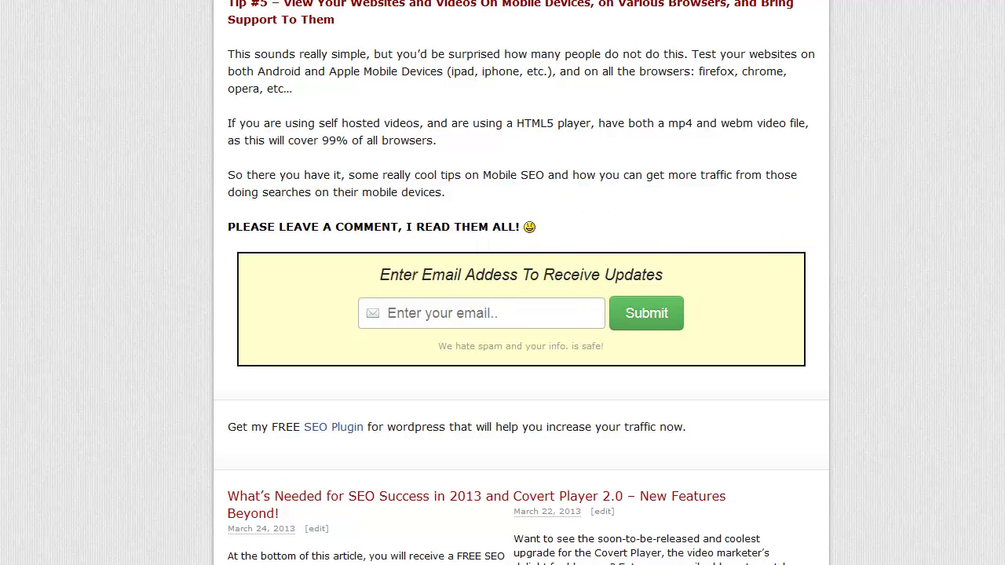
Inspect the width of the resized email field and the title in the optin form at the end of the blog post
scroll(706, 281, up, 3)
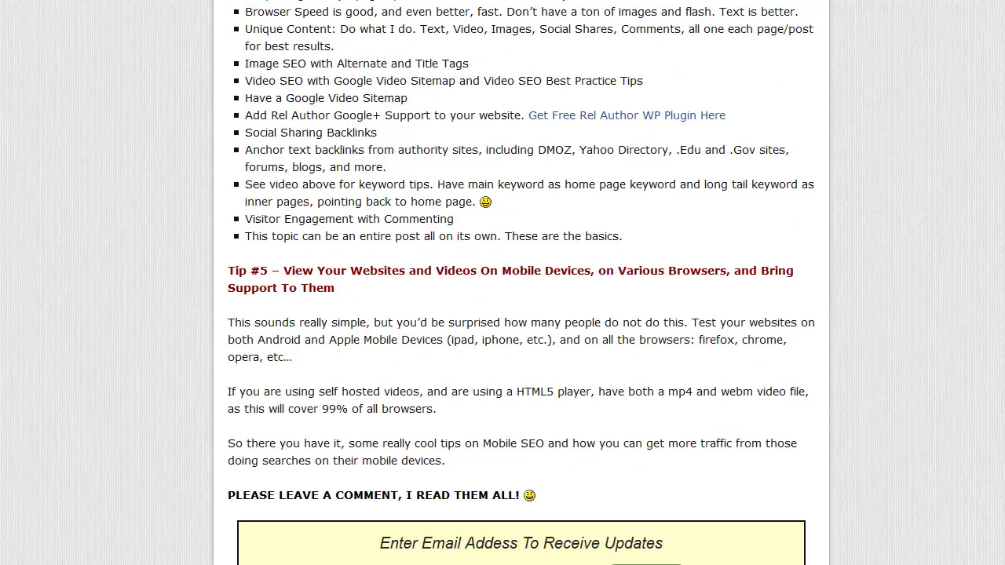
scroll(705, 281, down, 3)
drag(705, 281, 380, 275)
click(385, 272)
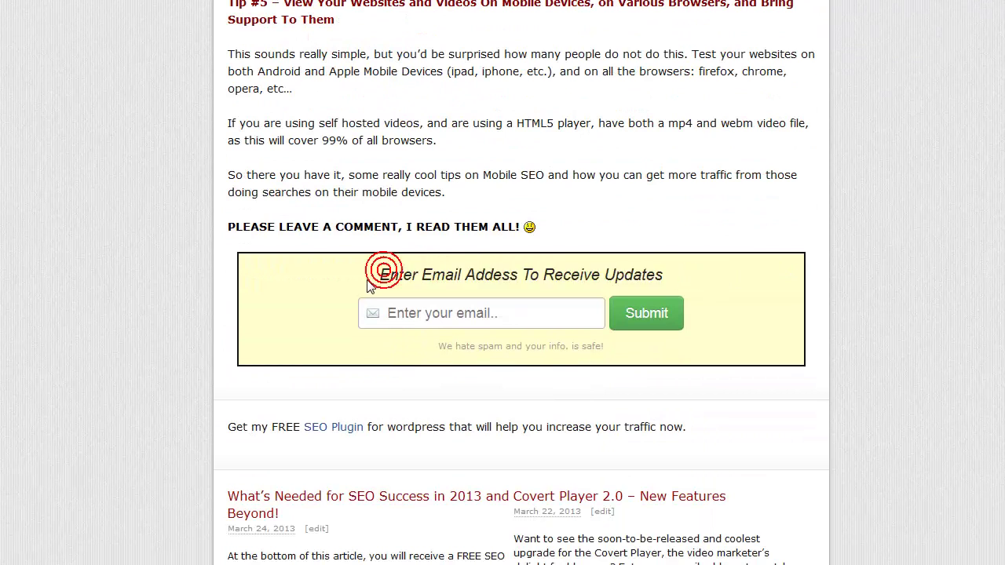
click(491, 318)
click(287, 284)
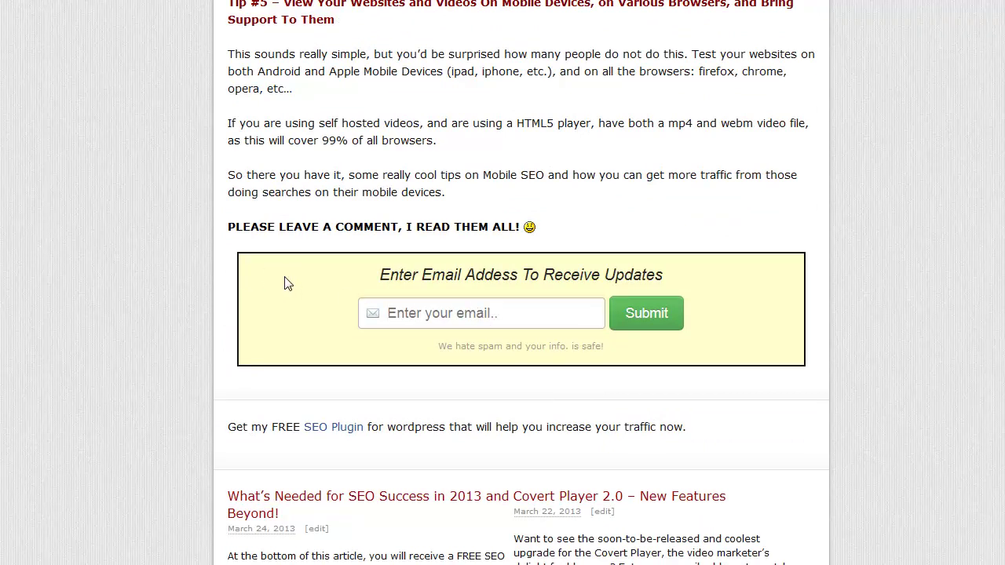